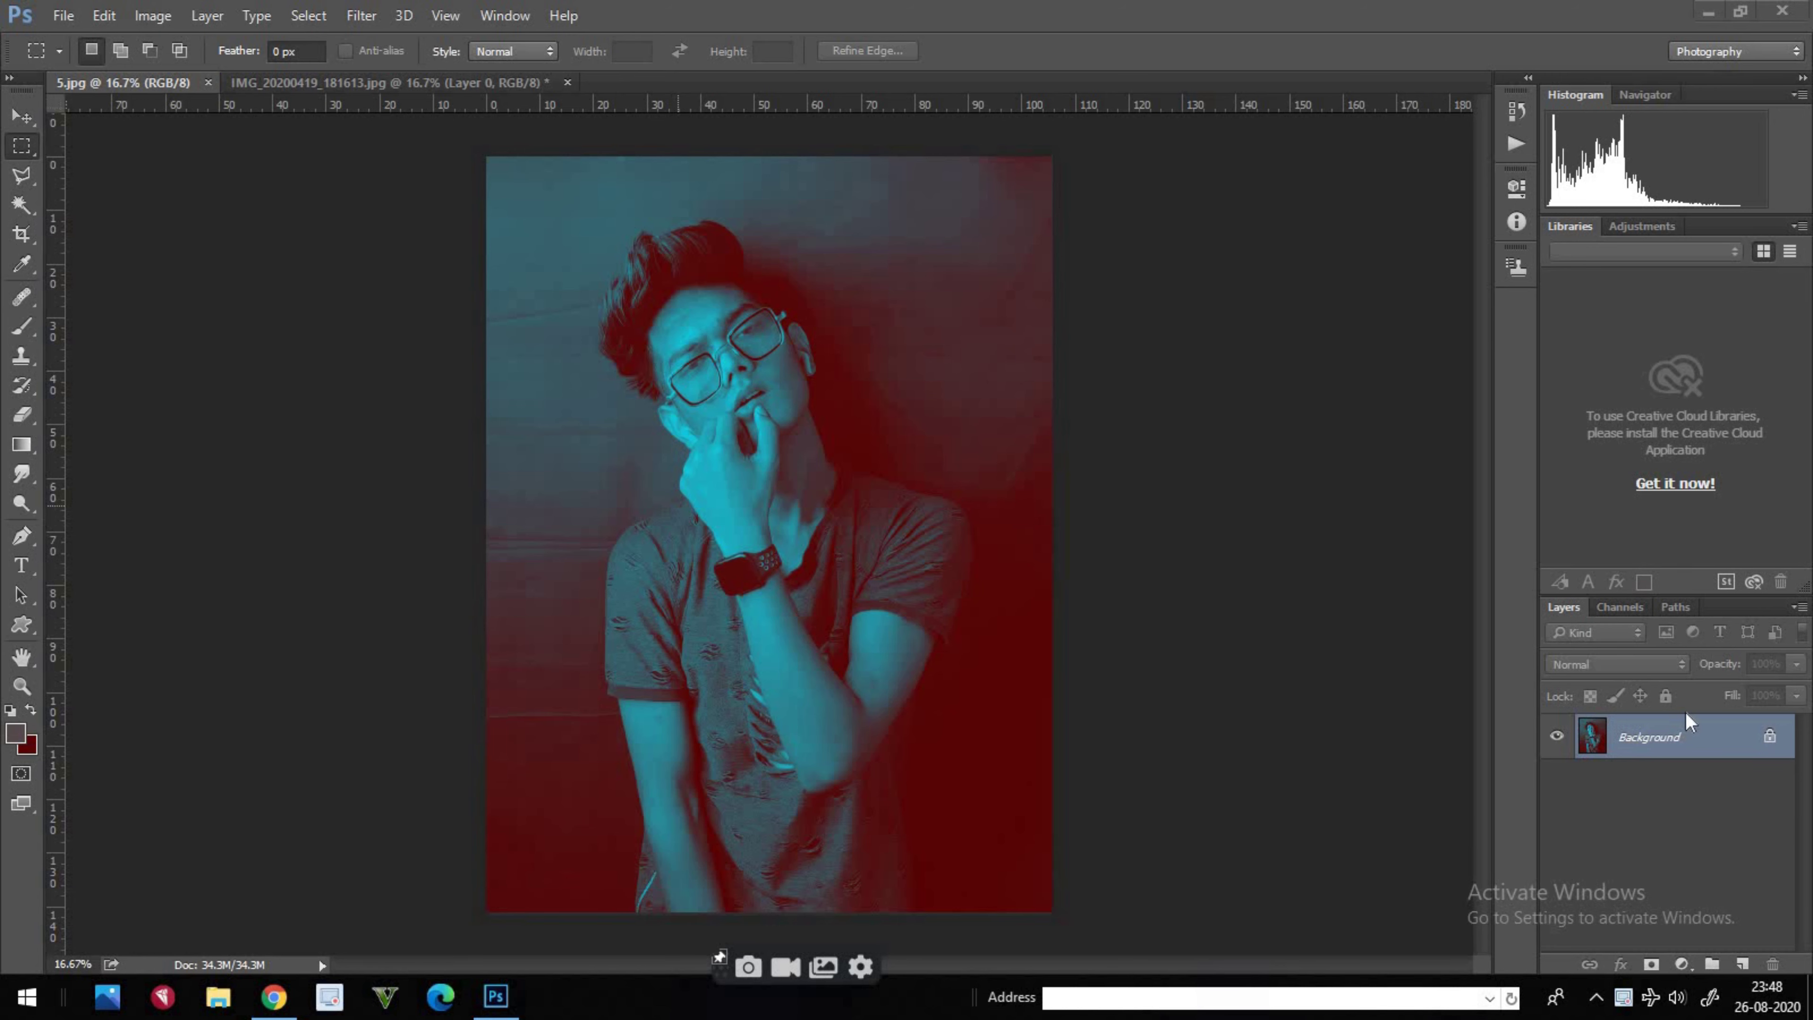
- Switch to the open IMG_20200419_181613.jpg document
click(65, 16)
click(357, 114)
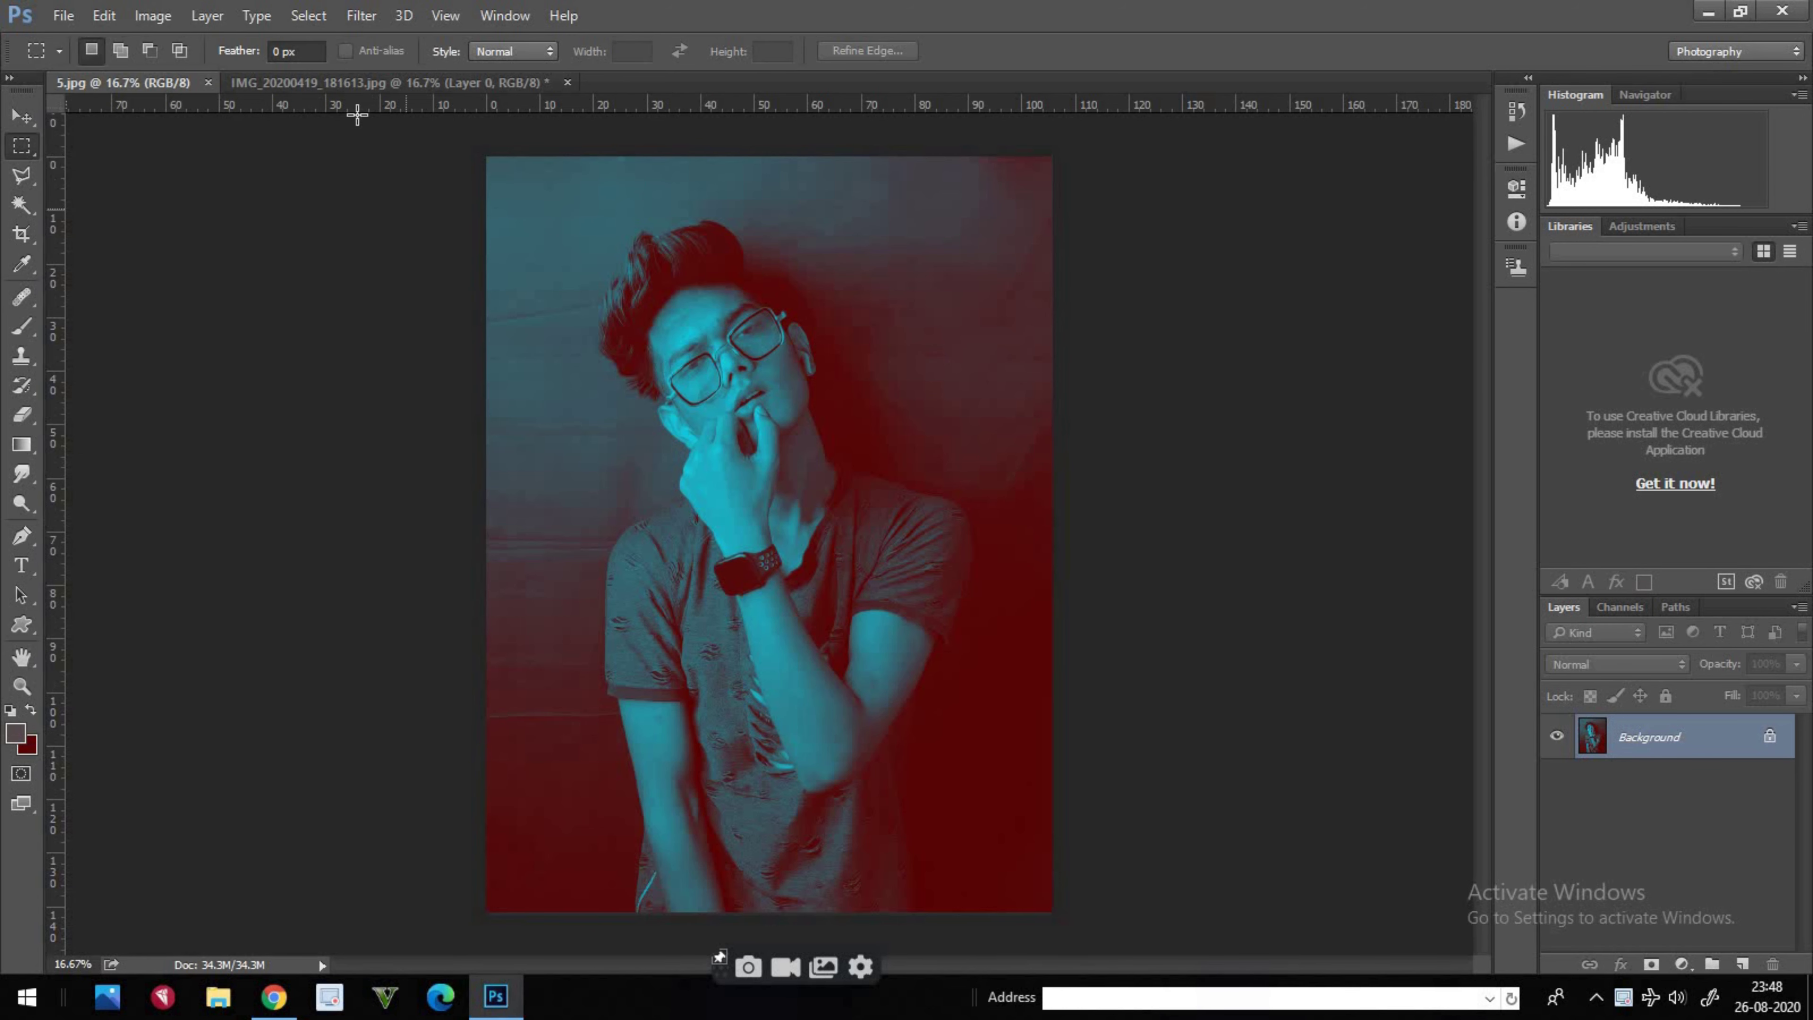
click(306, 84)
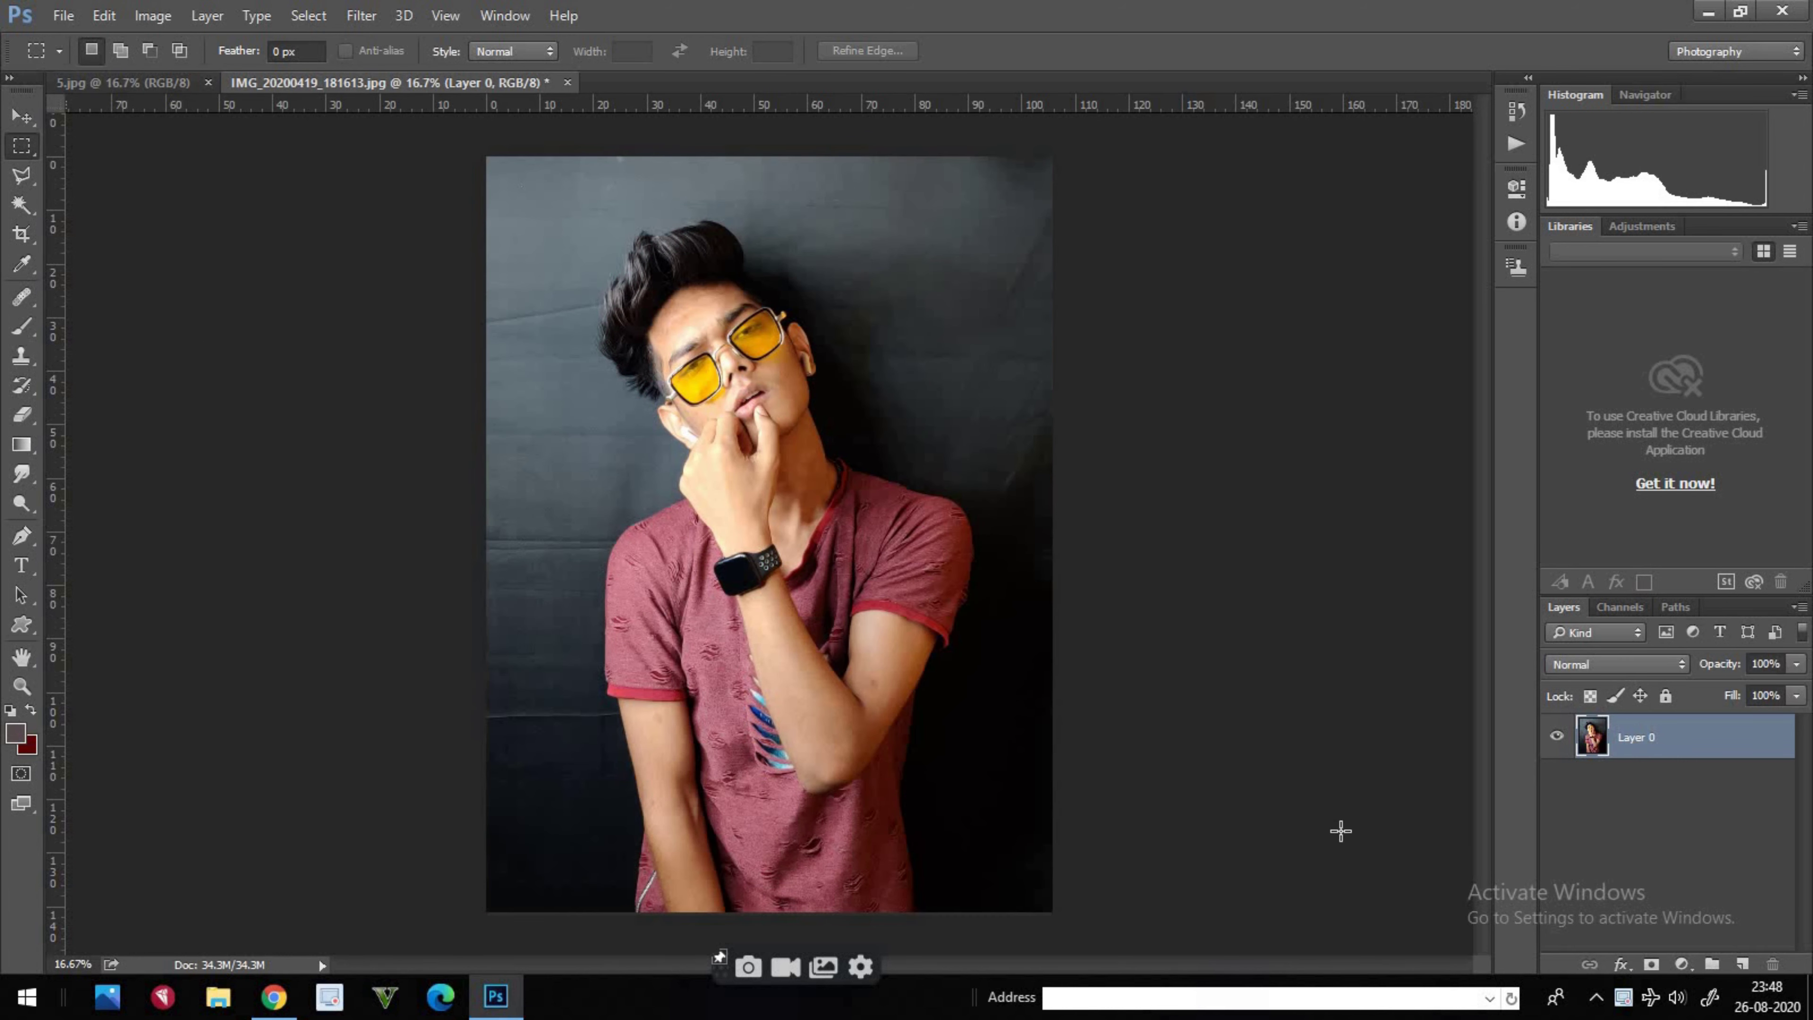
- Compare the photo's Blue and Green channels by viewing each one on its own
click(1602, 605)
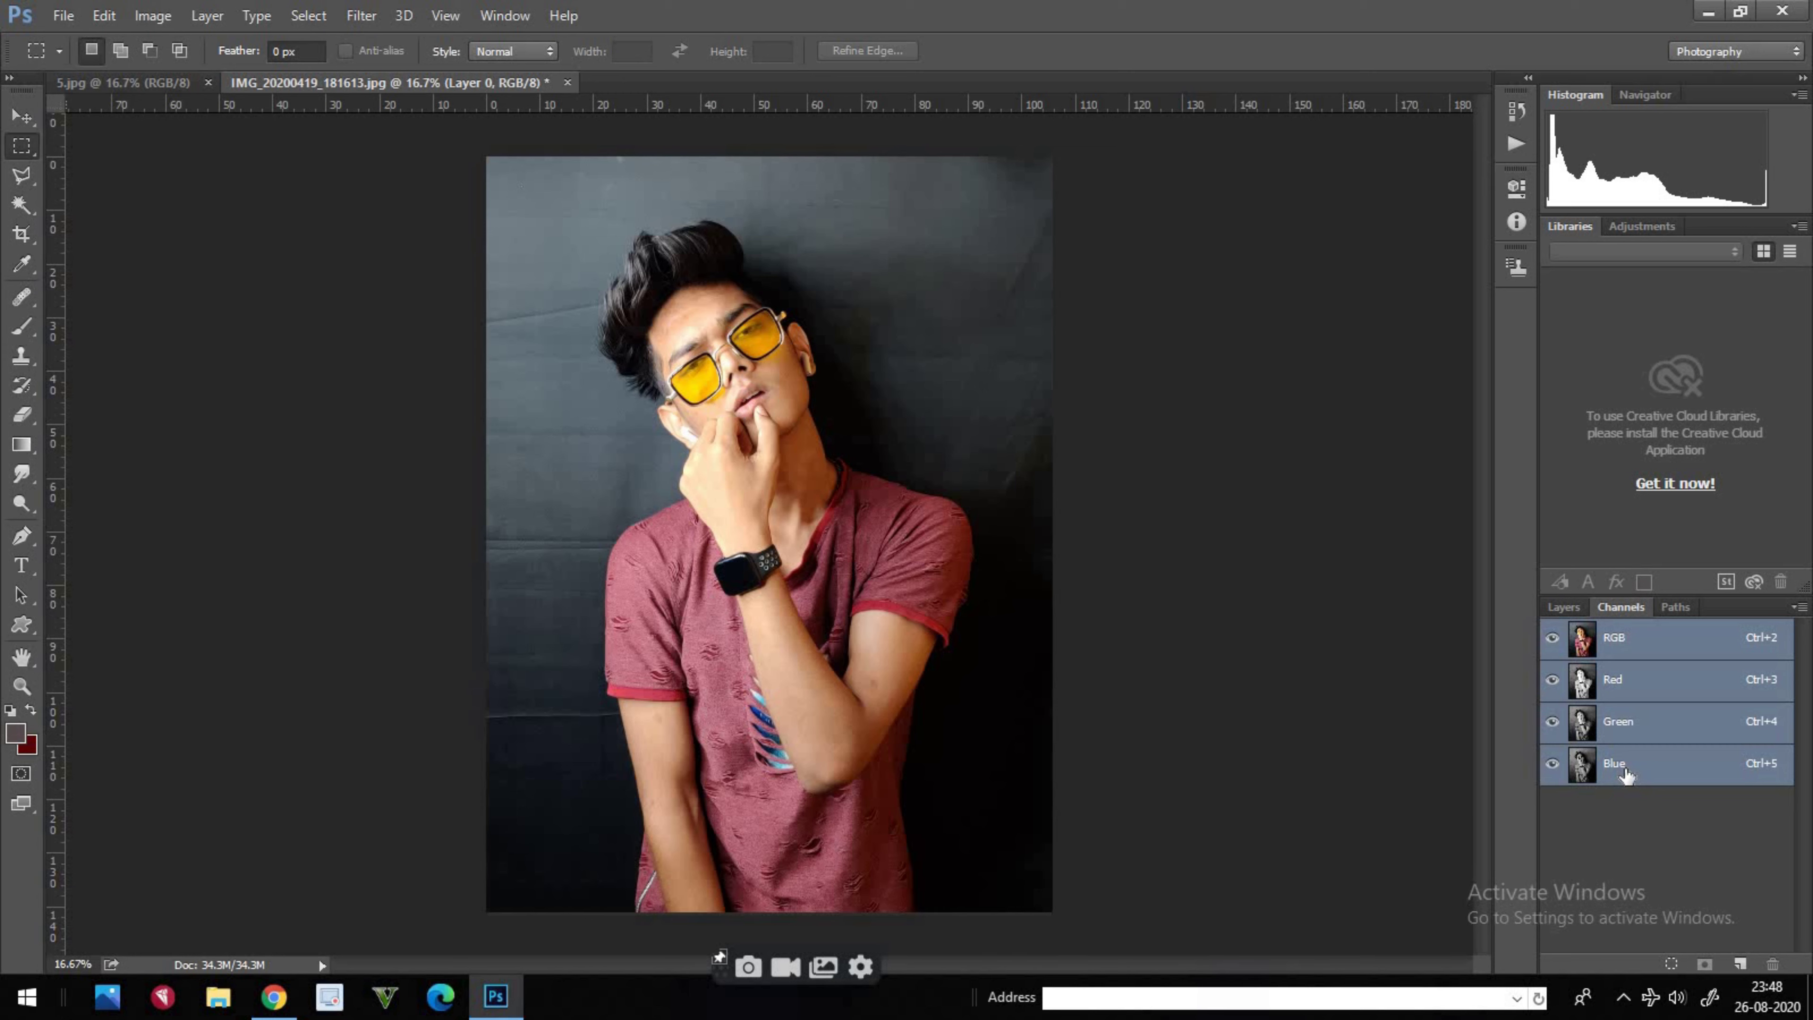
click(1627, 778)
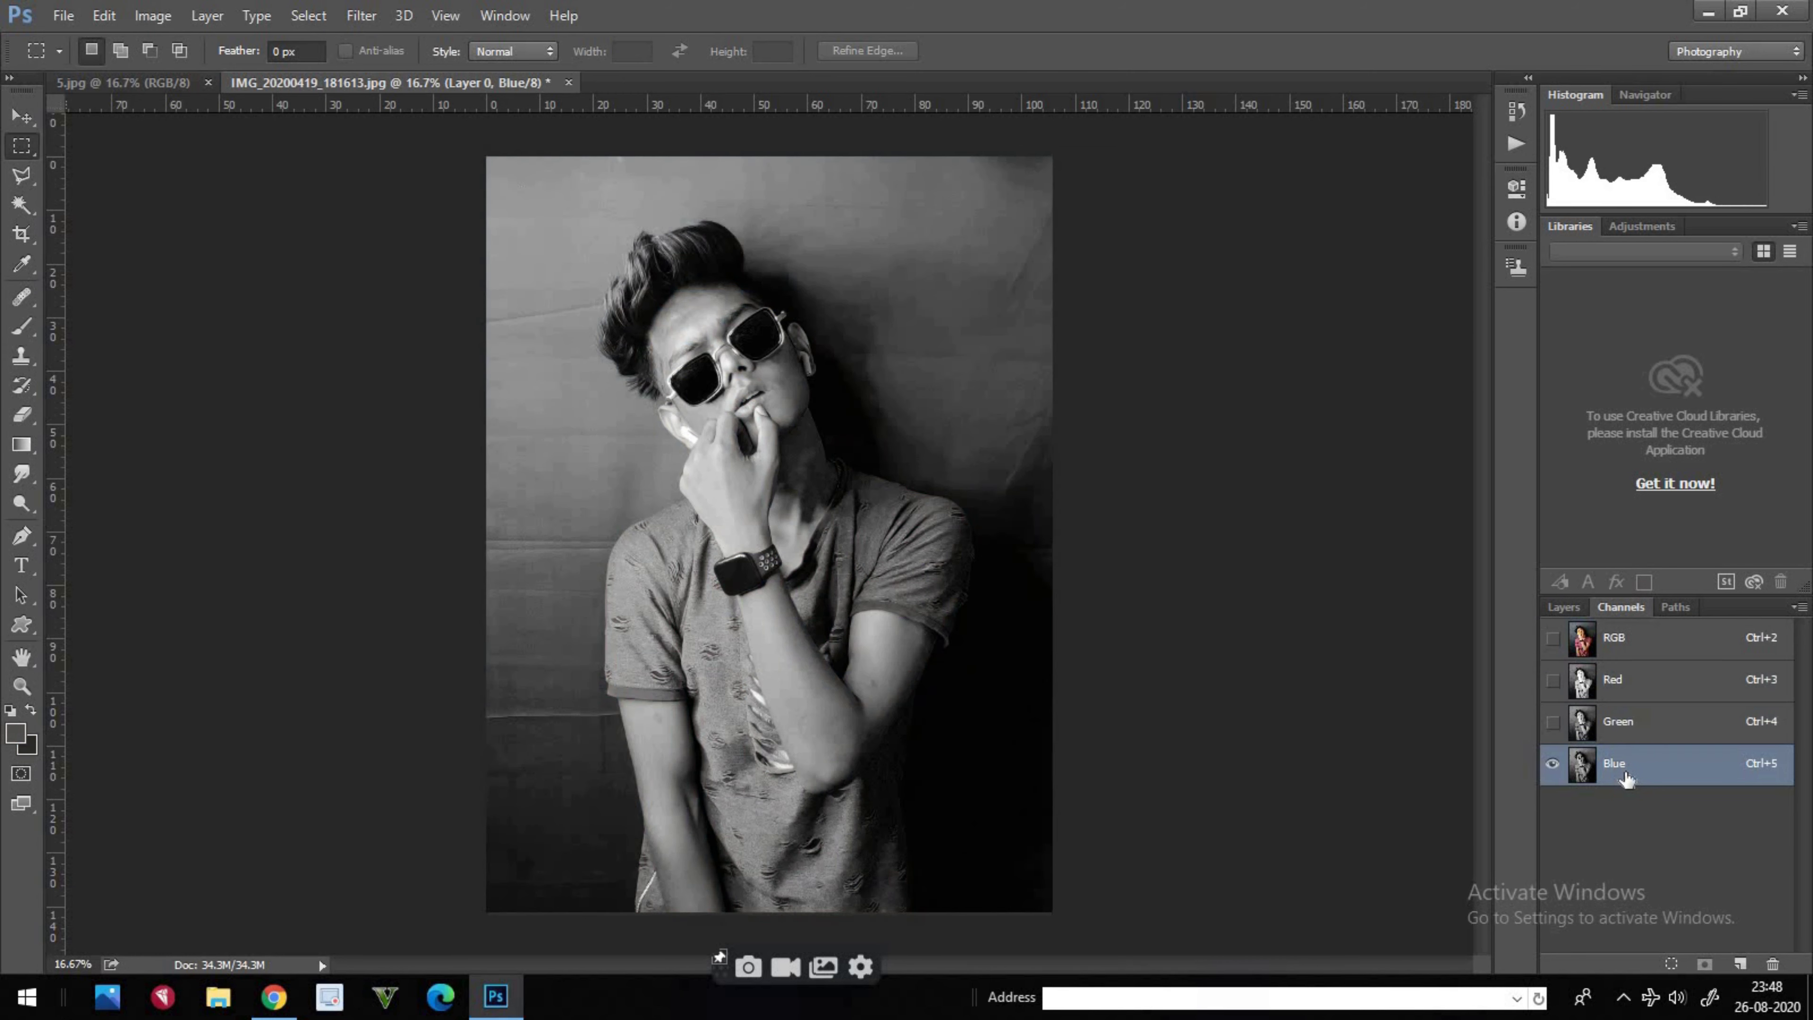
click(1651, 742)
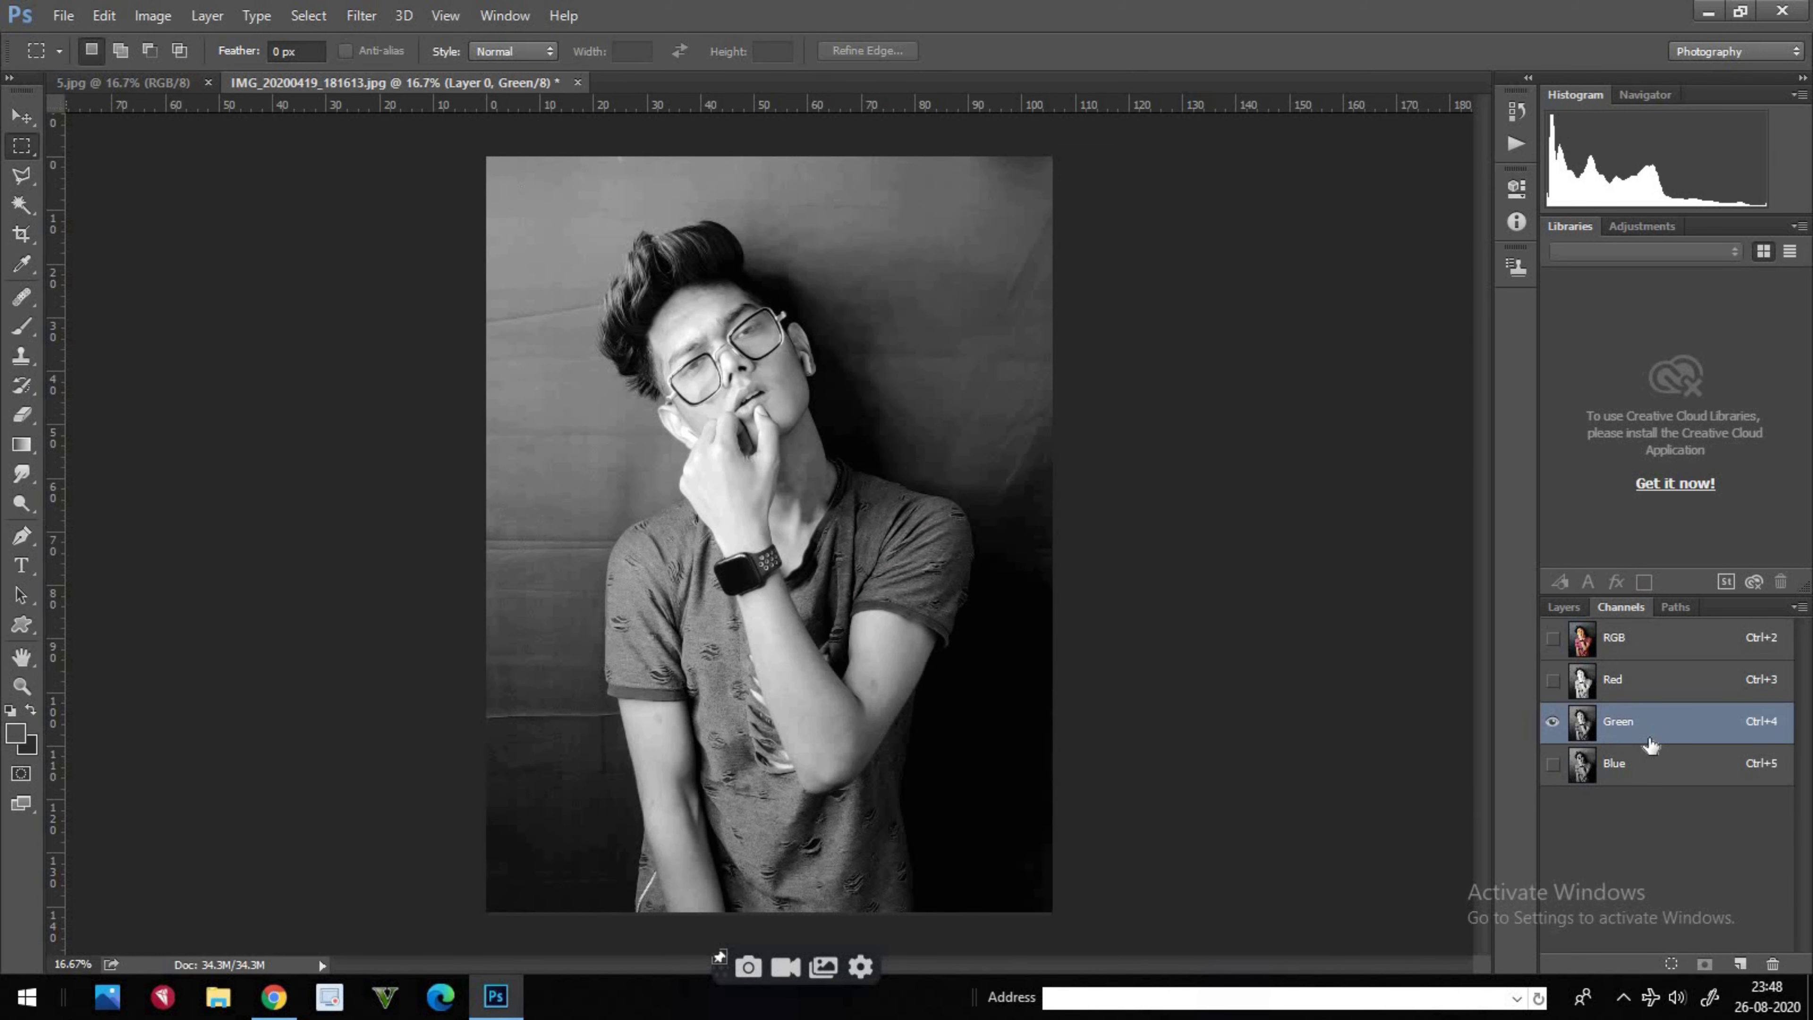
click(1641, 768)
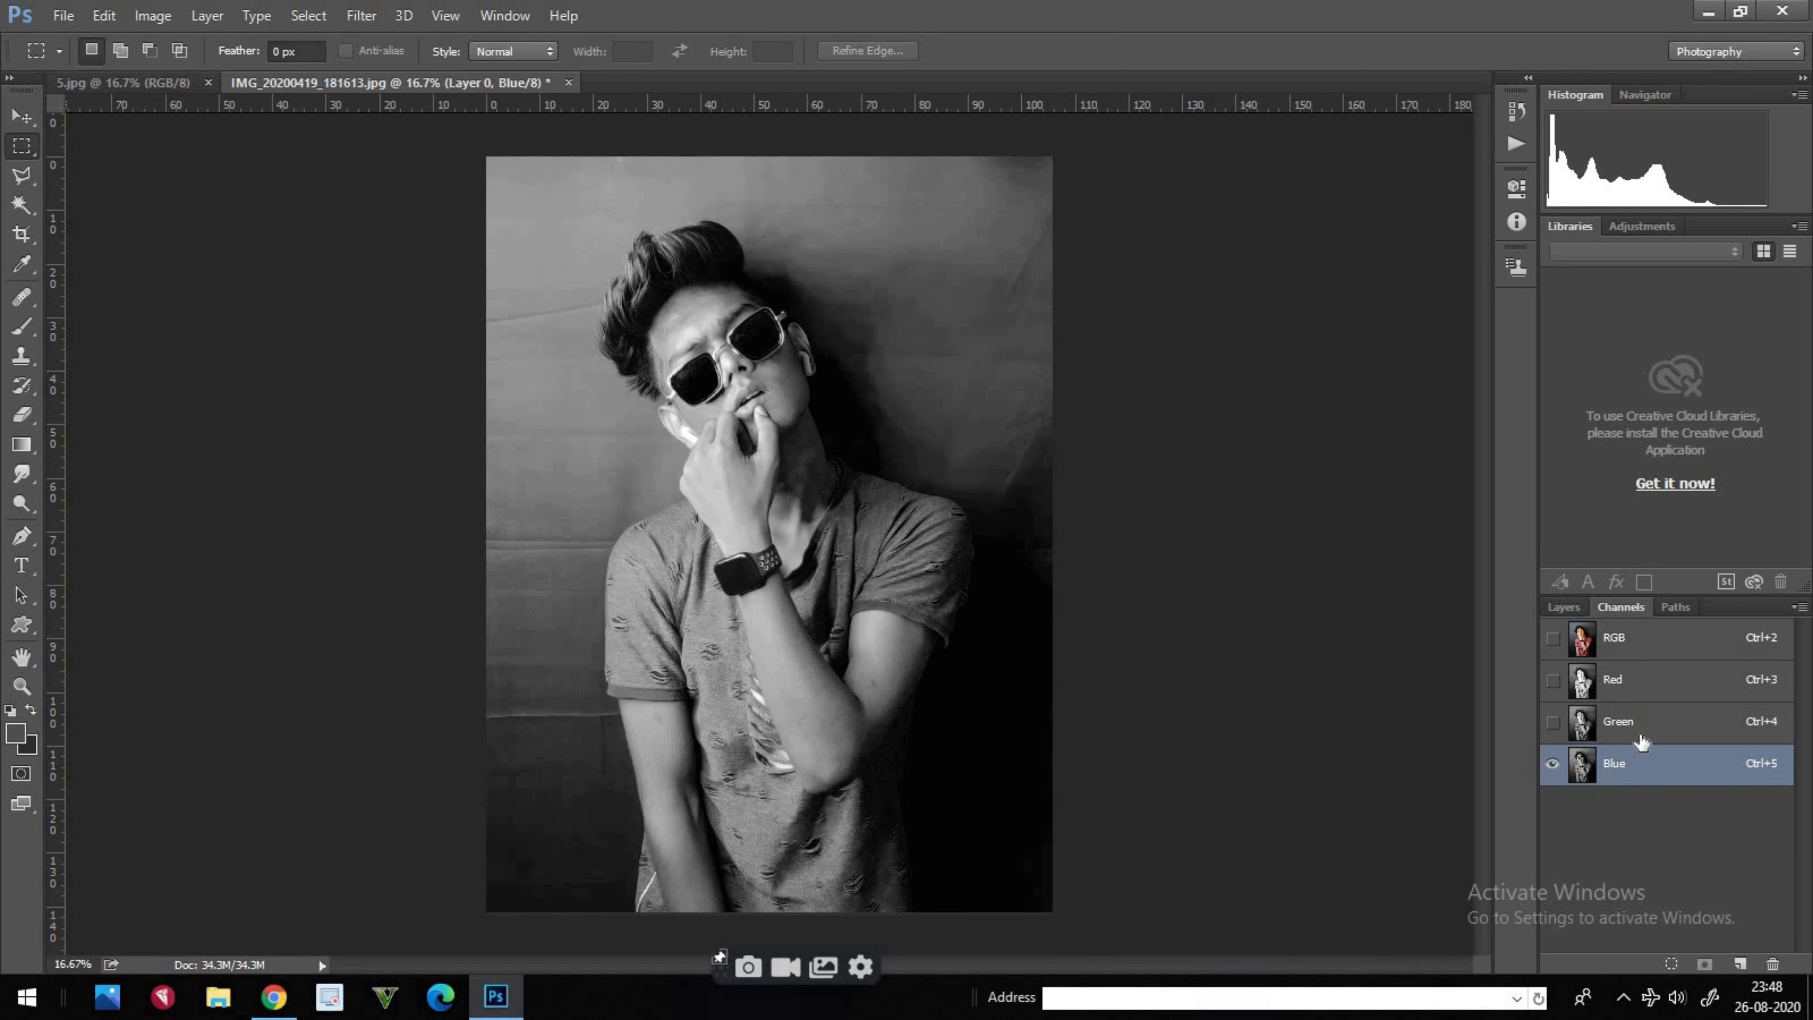
click(1641, 742)
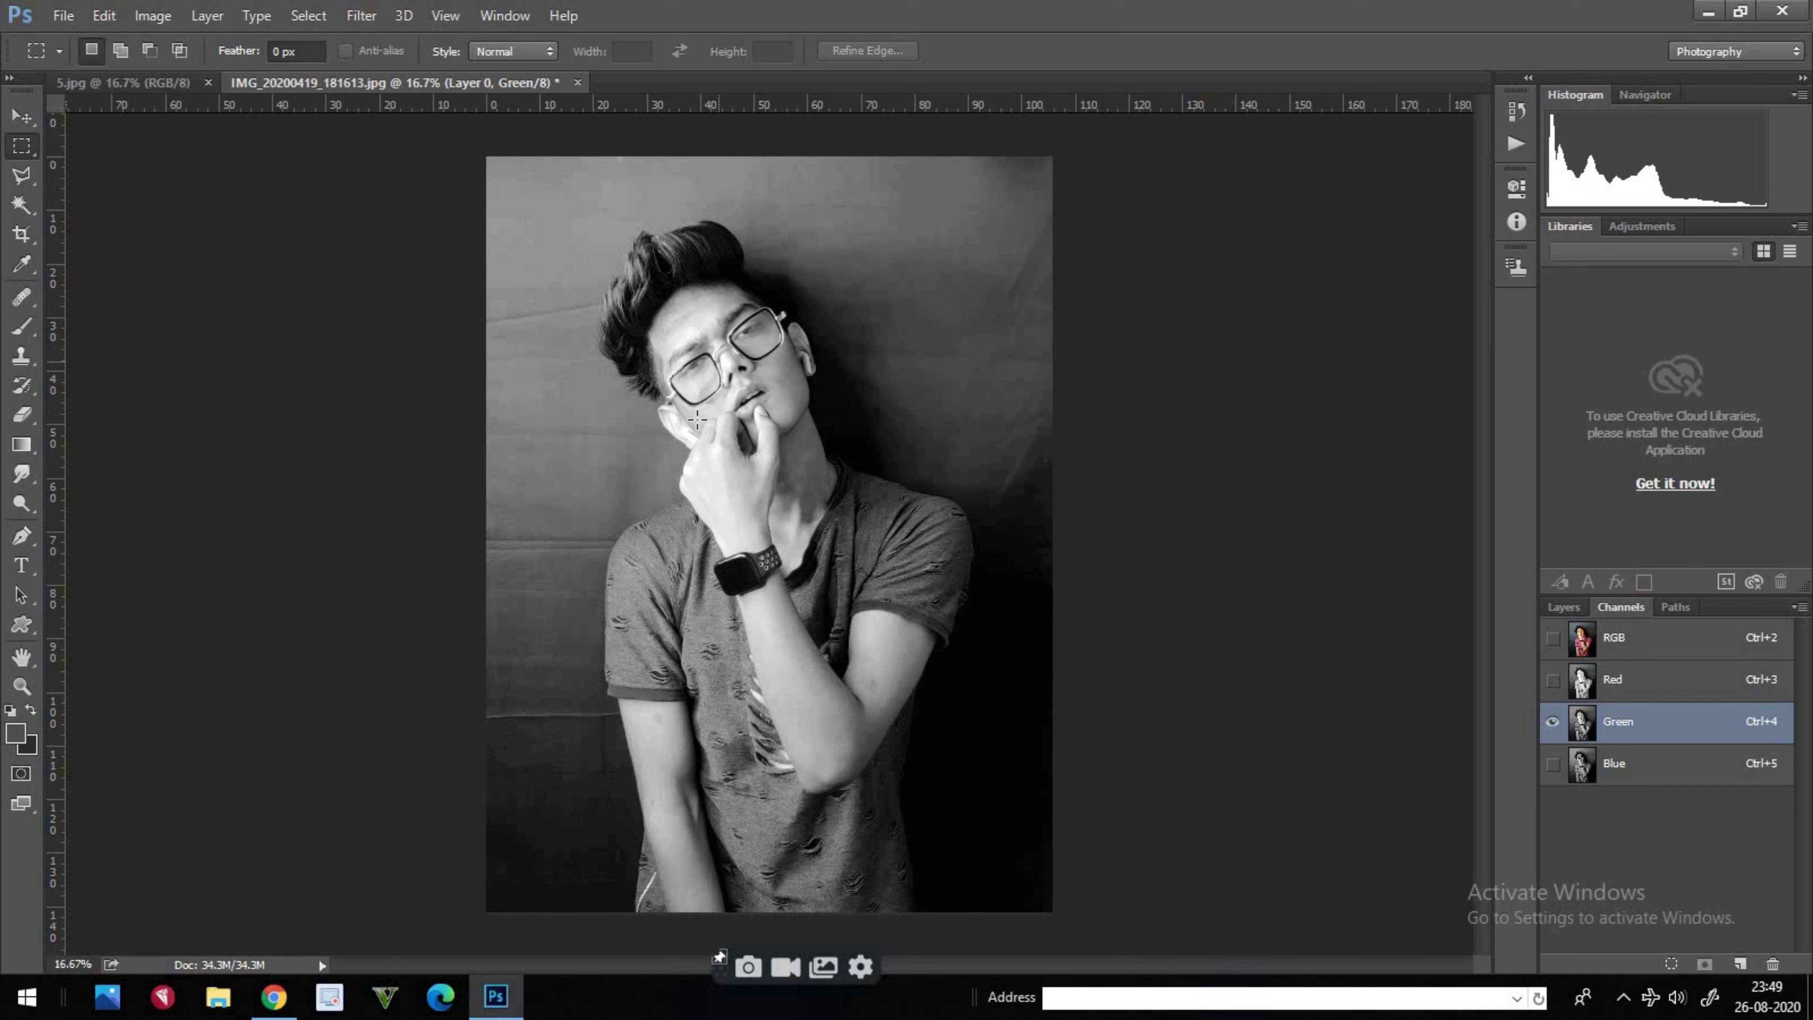
key(ctrl+5)
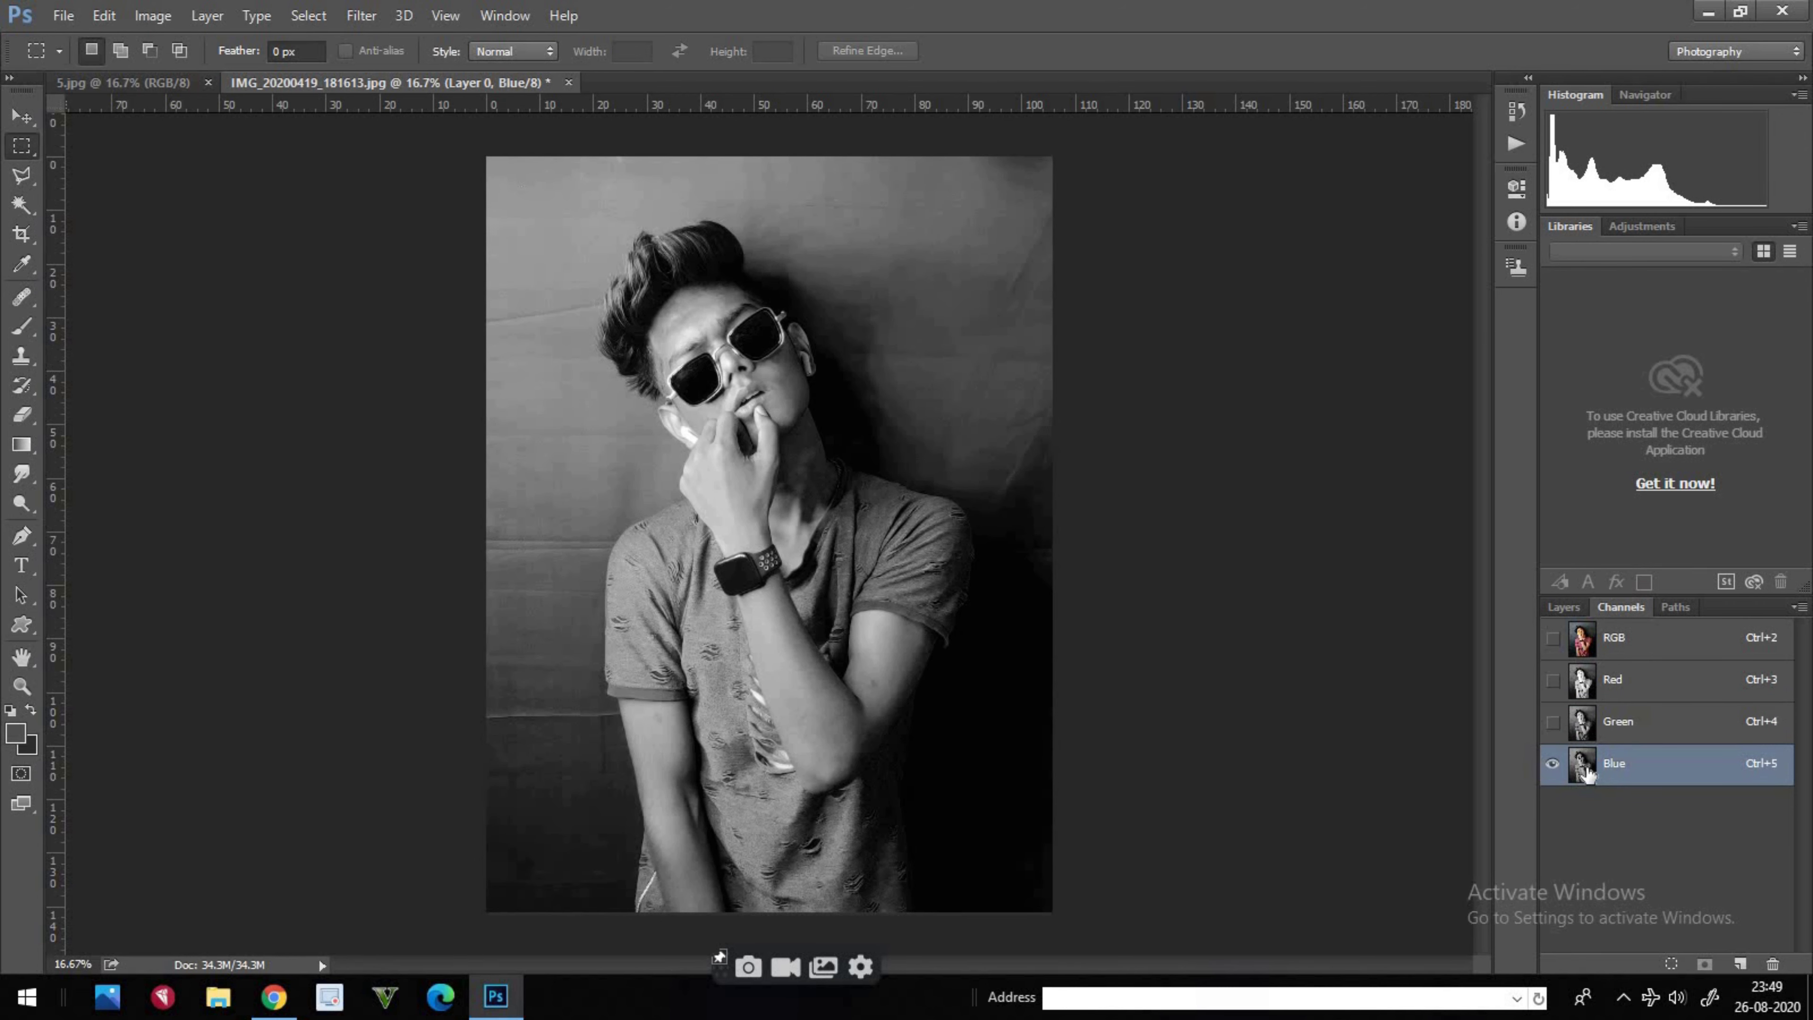
key(ctrl+4)
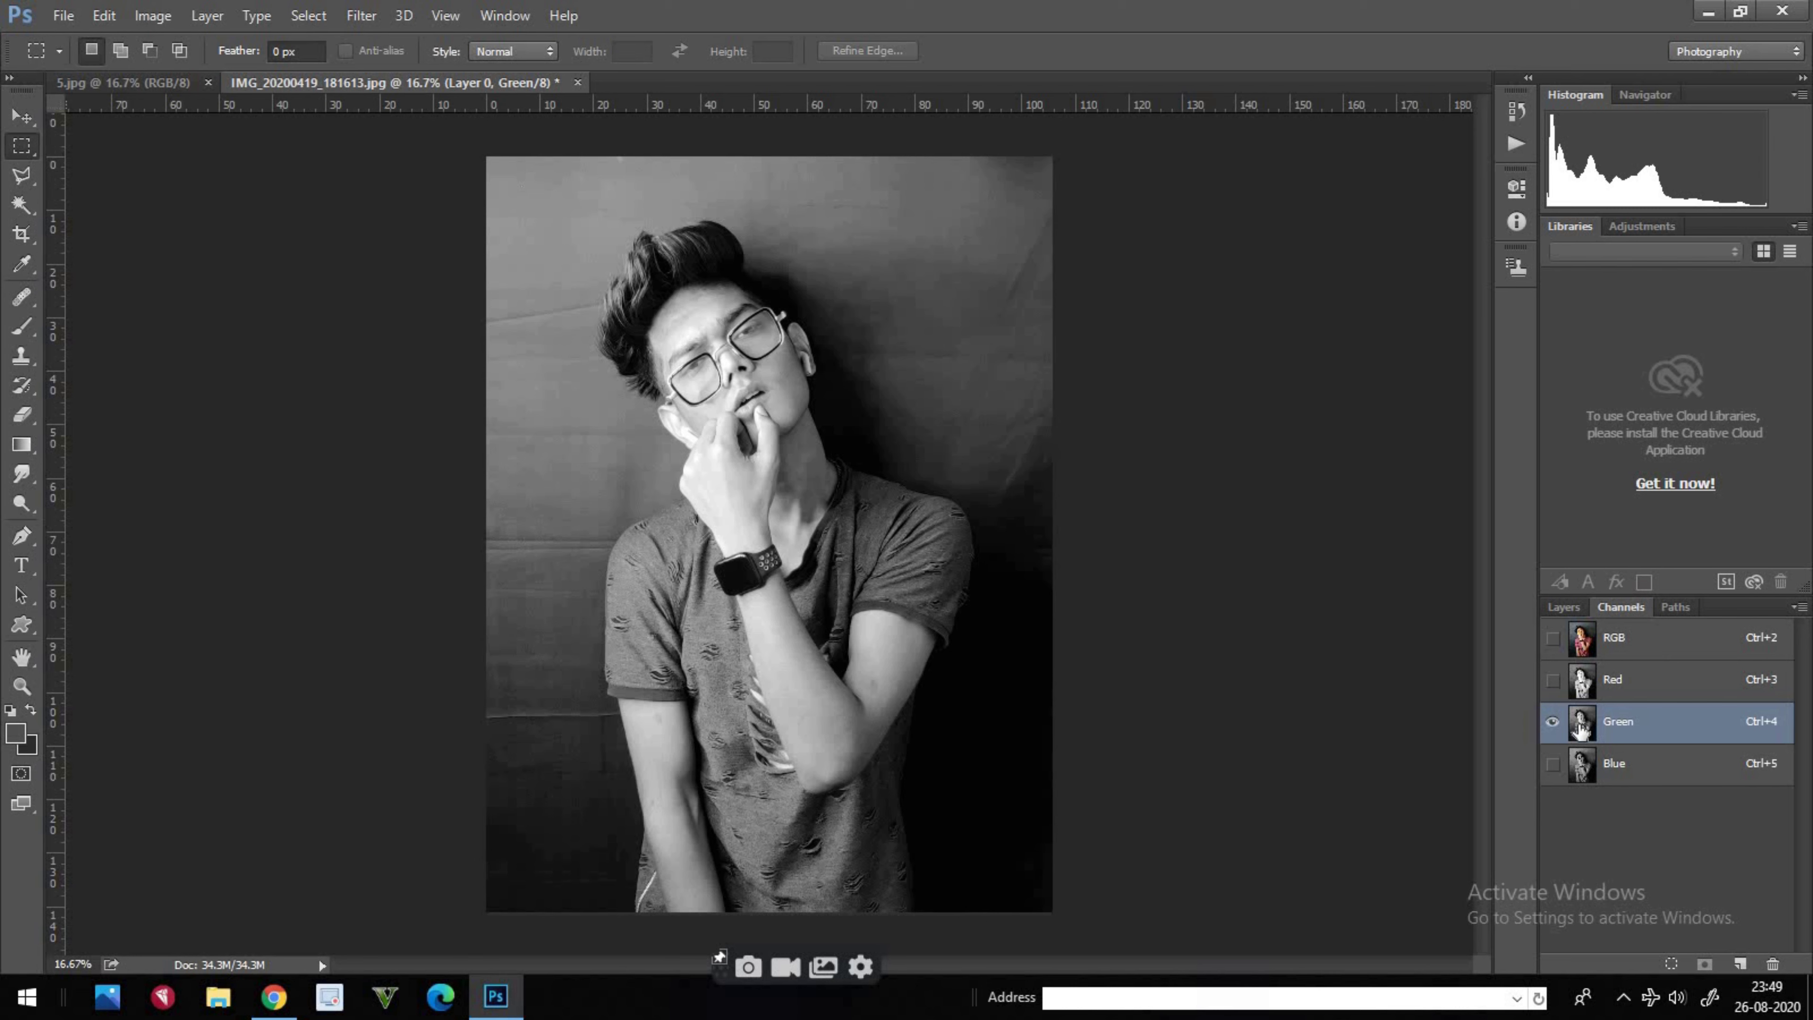
- Load the Green channel as a selection and return to the layer list
drag(1640, 735, 1583, 719)
ctrl+click(1583, 723)
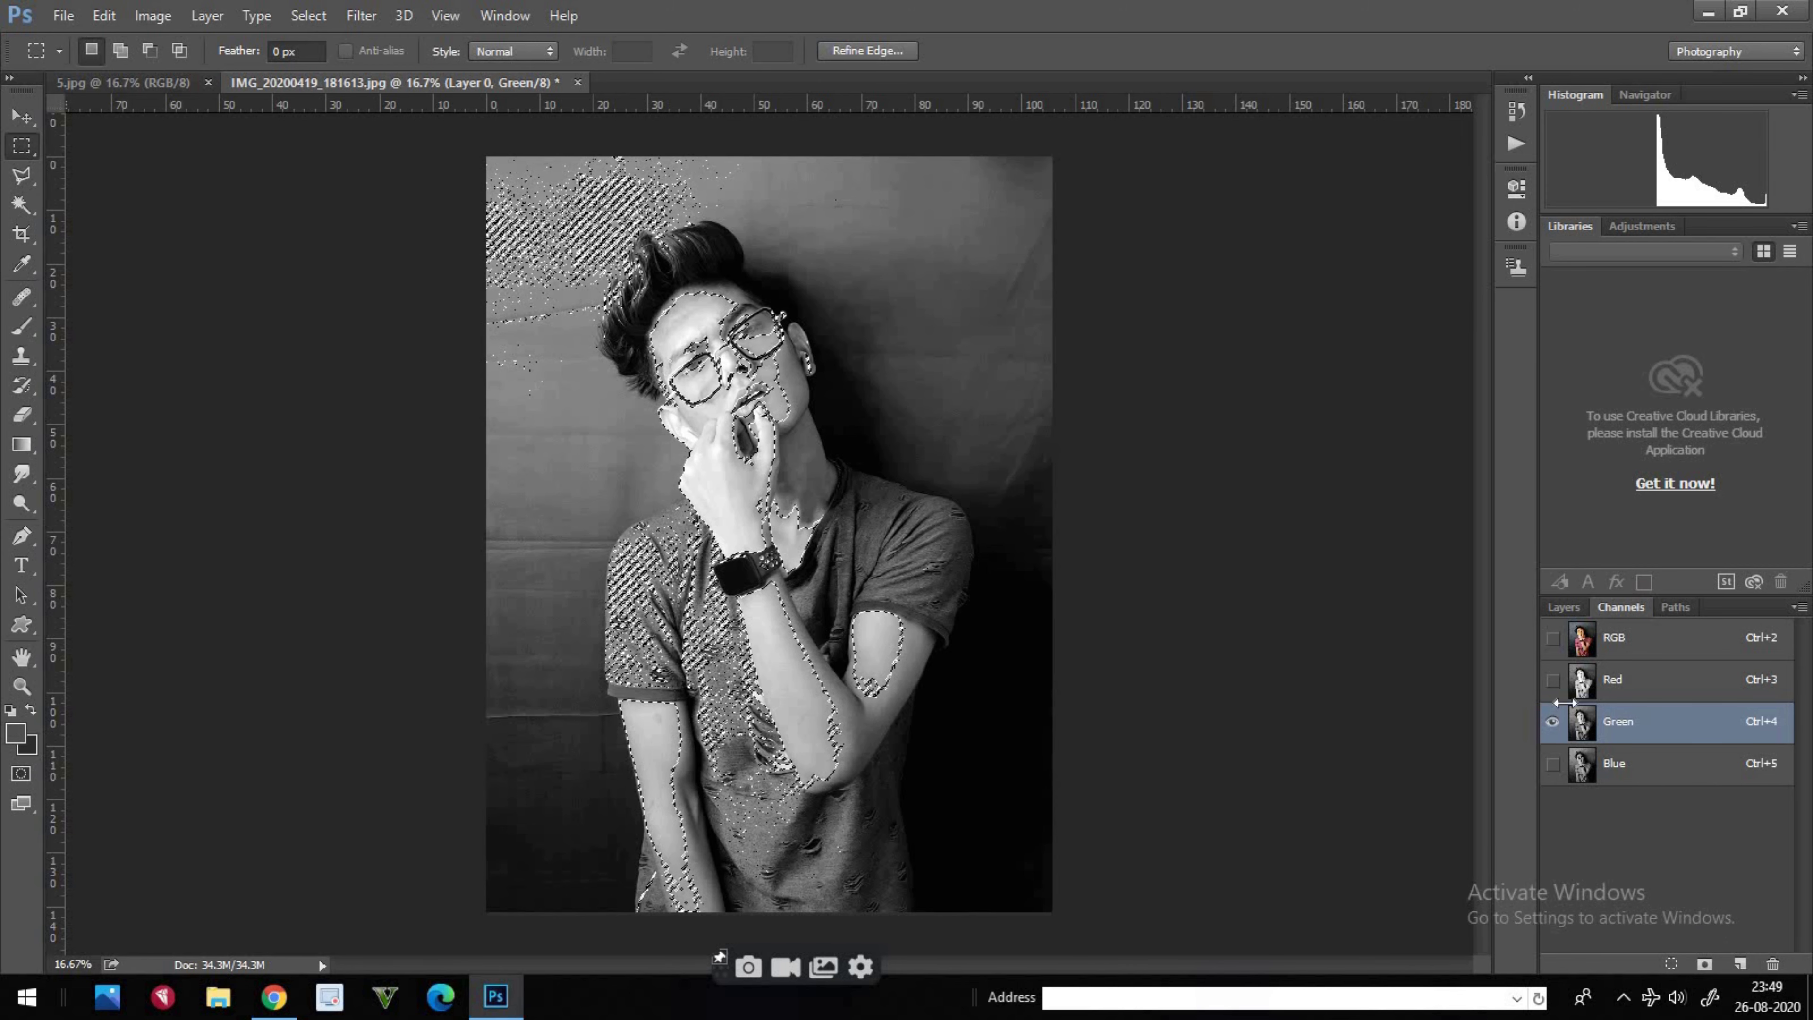
click(1564, 607)
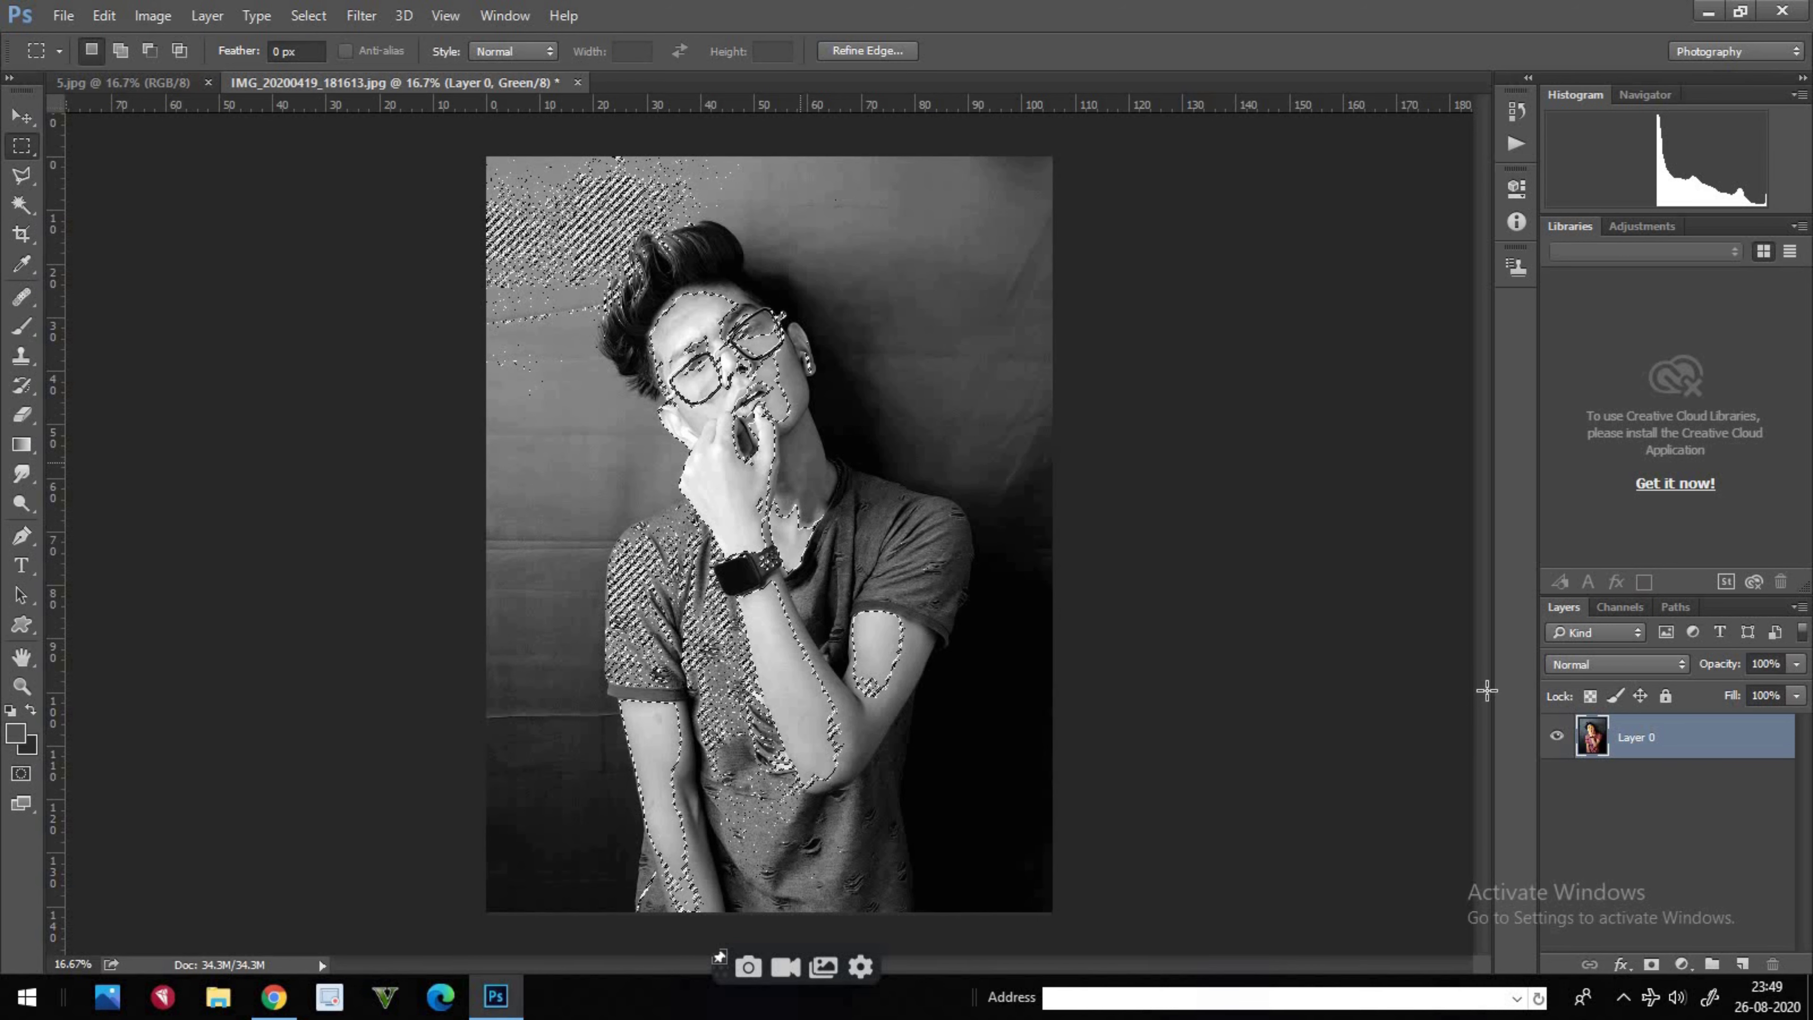
- Add a Solid Color fill layer masked by the selection, using bright cyan 5efbfd
click(1682, 964)
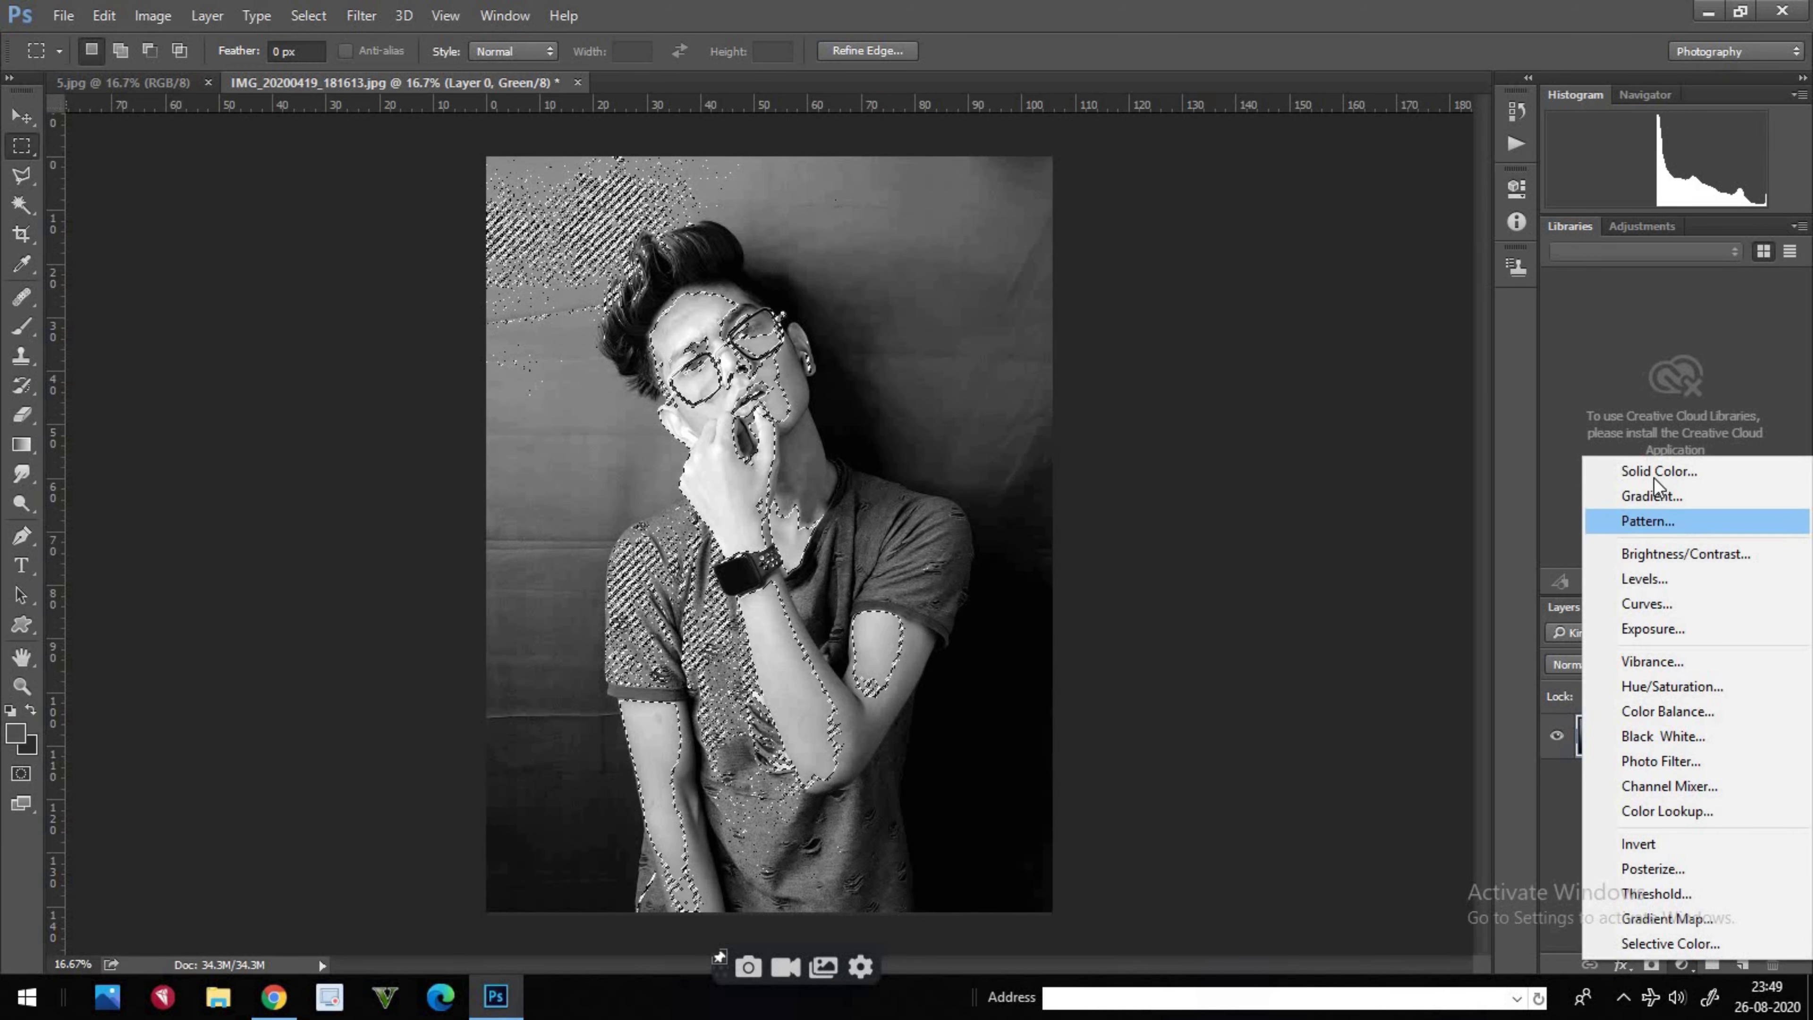
click(1690, 475)
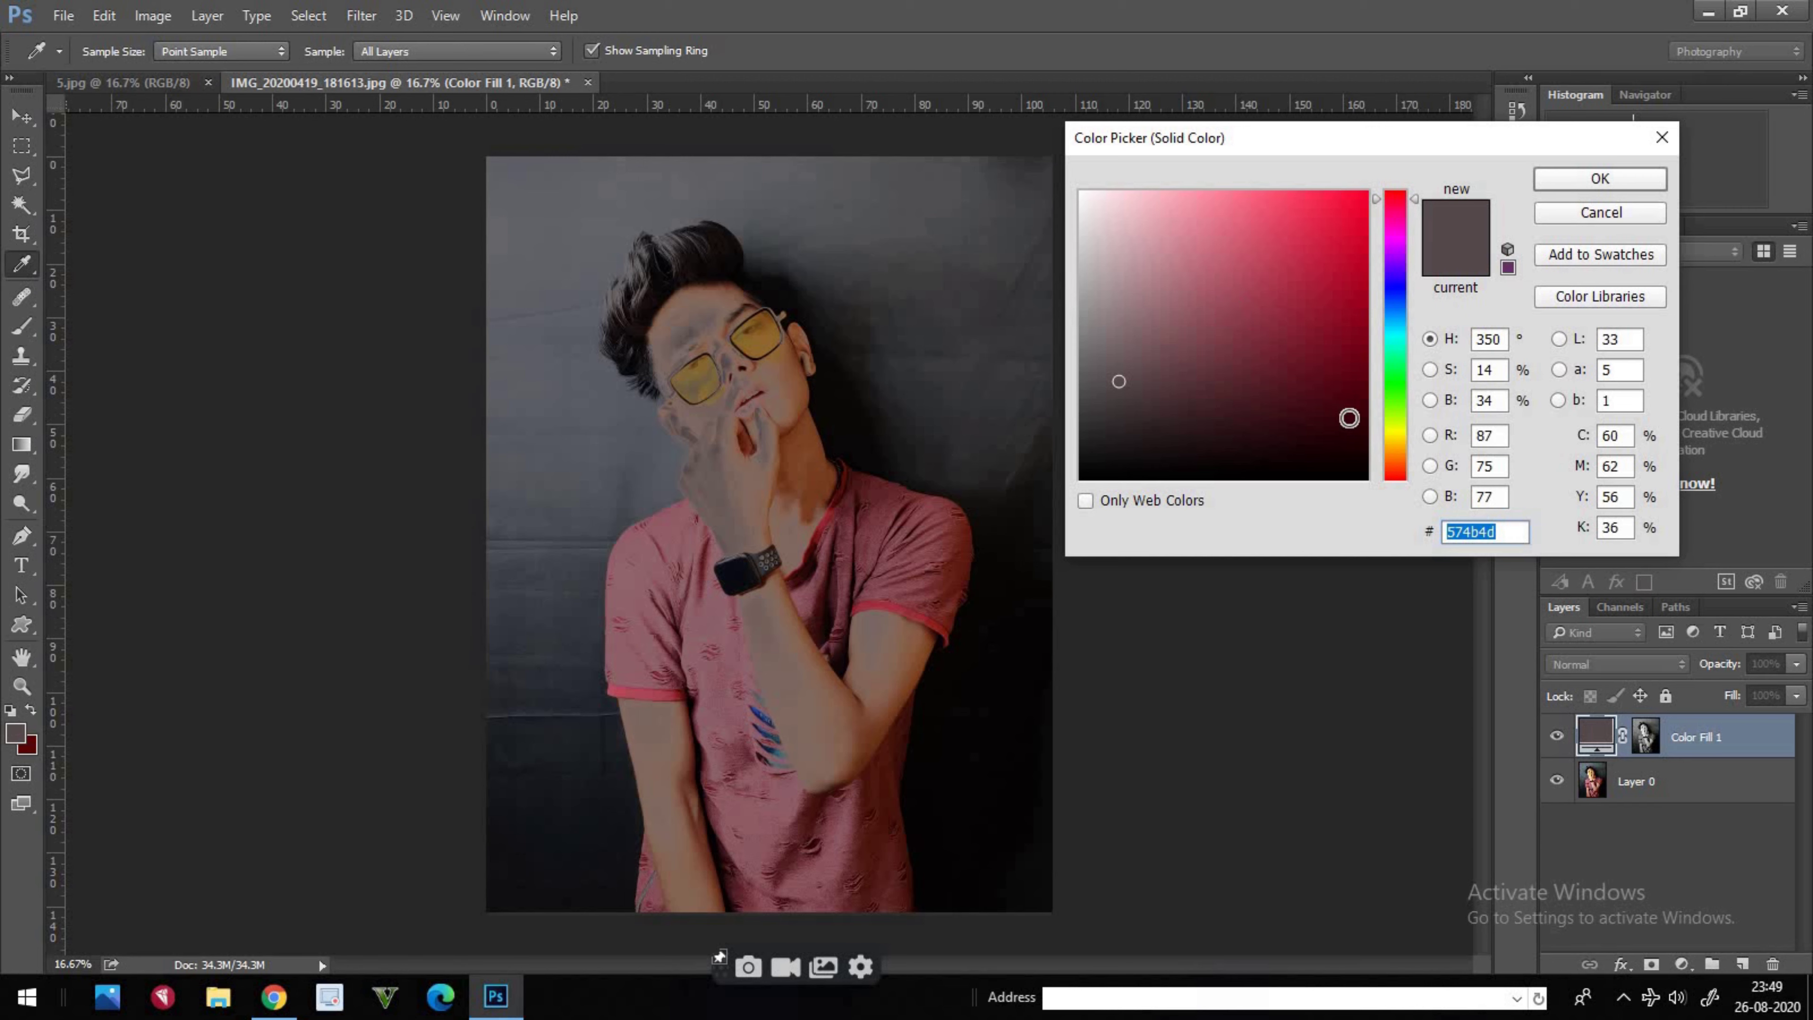
click(1191, 269)
drag(1191, 269, 1188, 210)
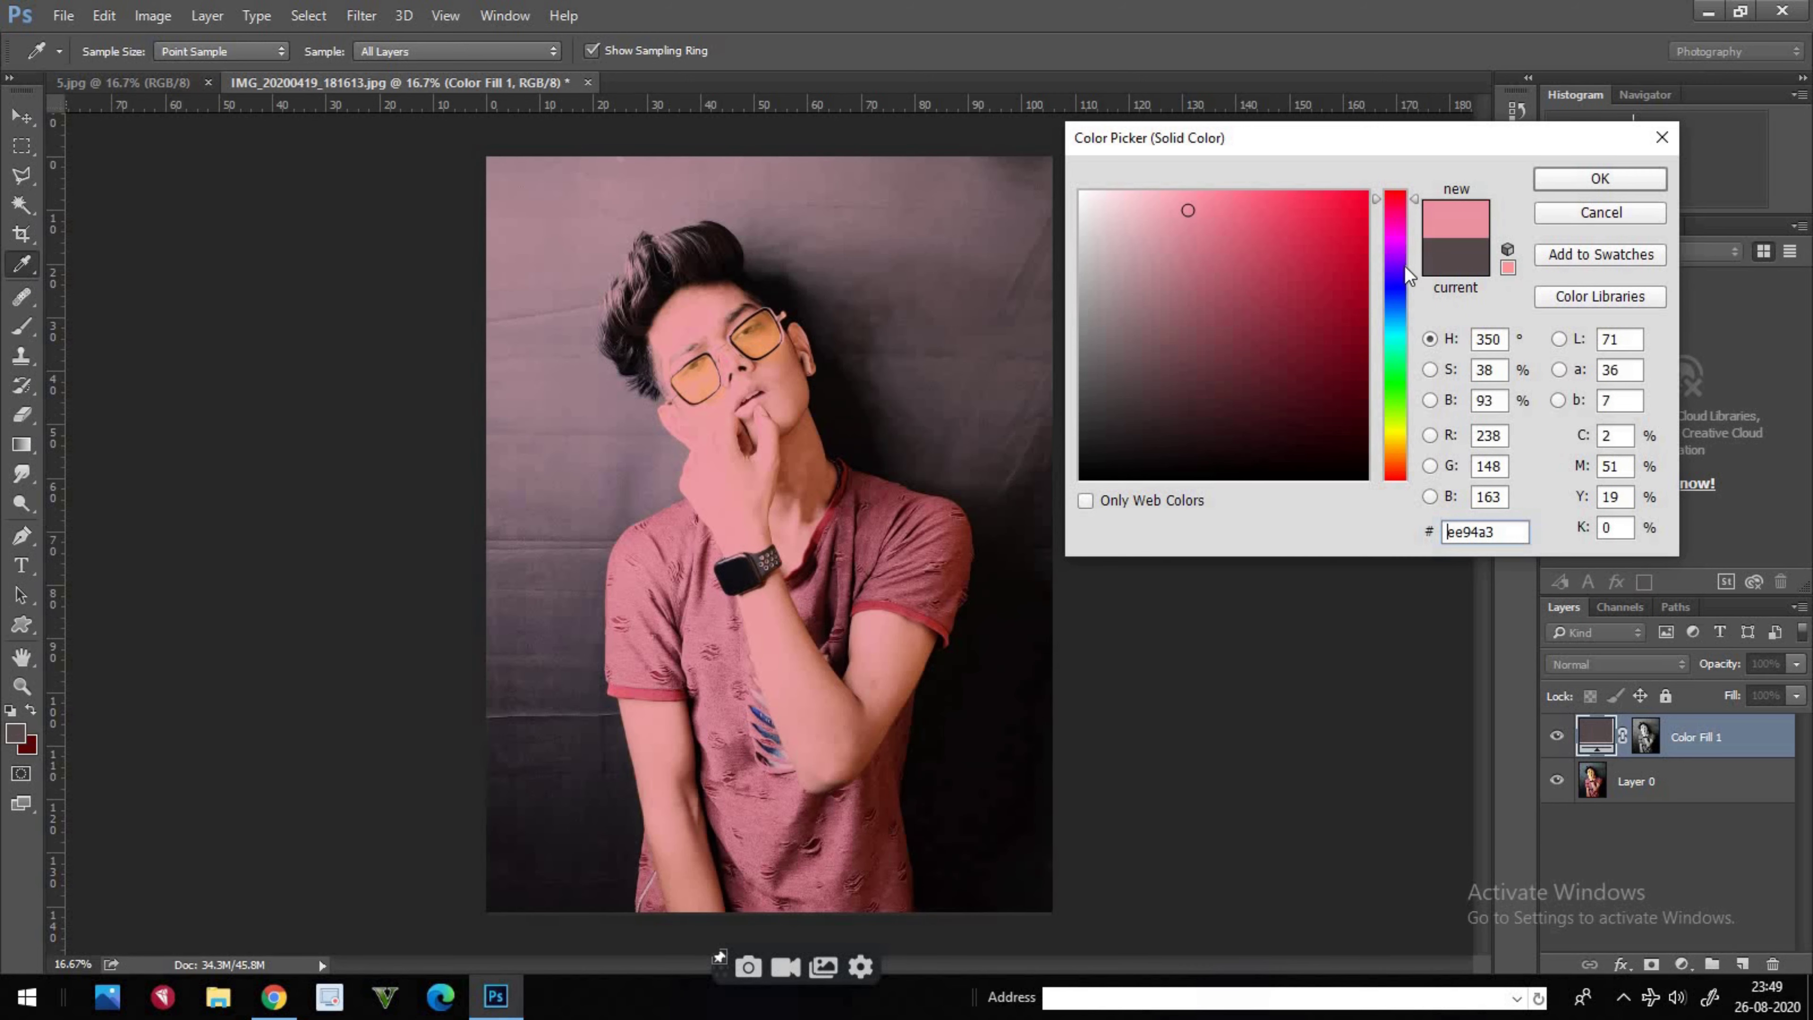
click(1412, 325)
click(1413, 334)
mouse_move(1276, 214)
mouse_down()
mouse_move(1279, 194)
mouse_move(1234, 194)
mouse_move(1261, 194)
mouse_up()
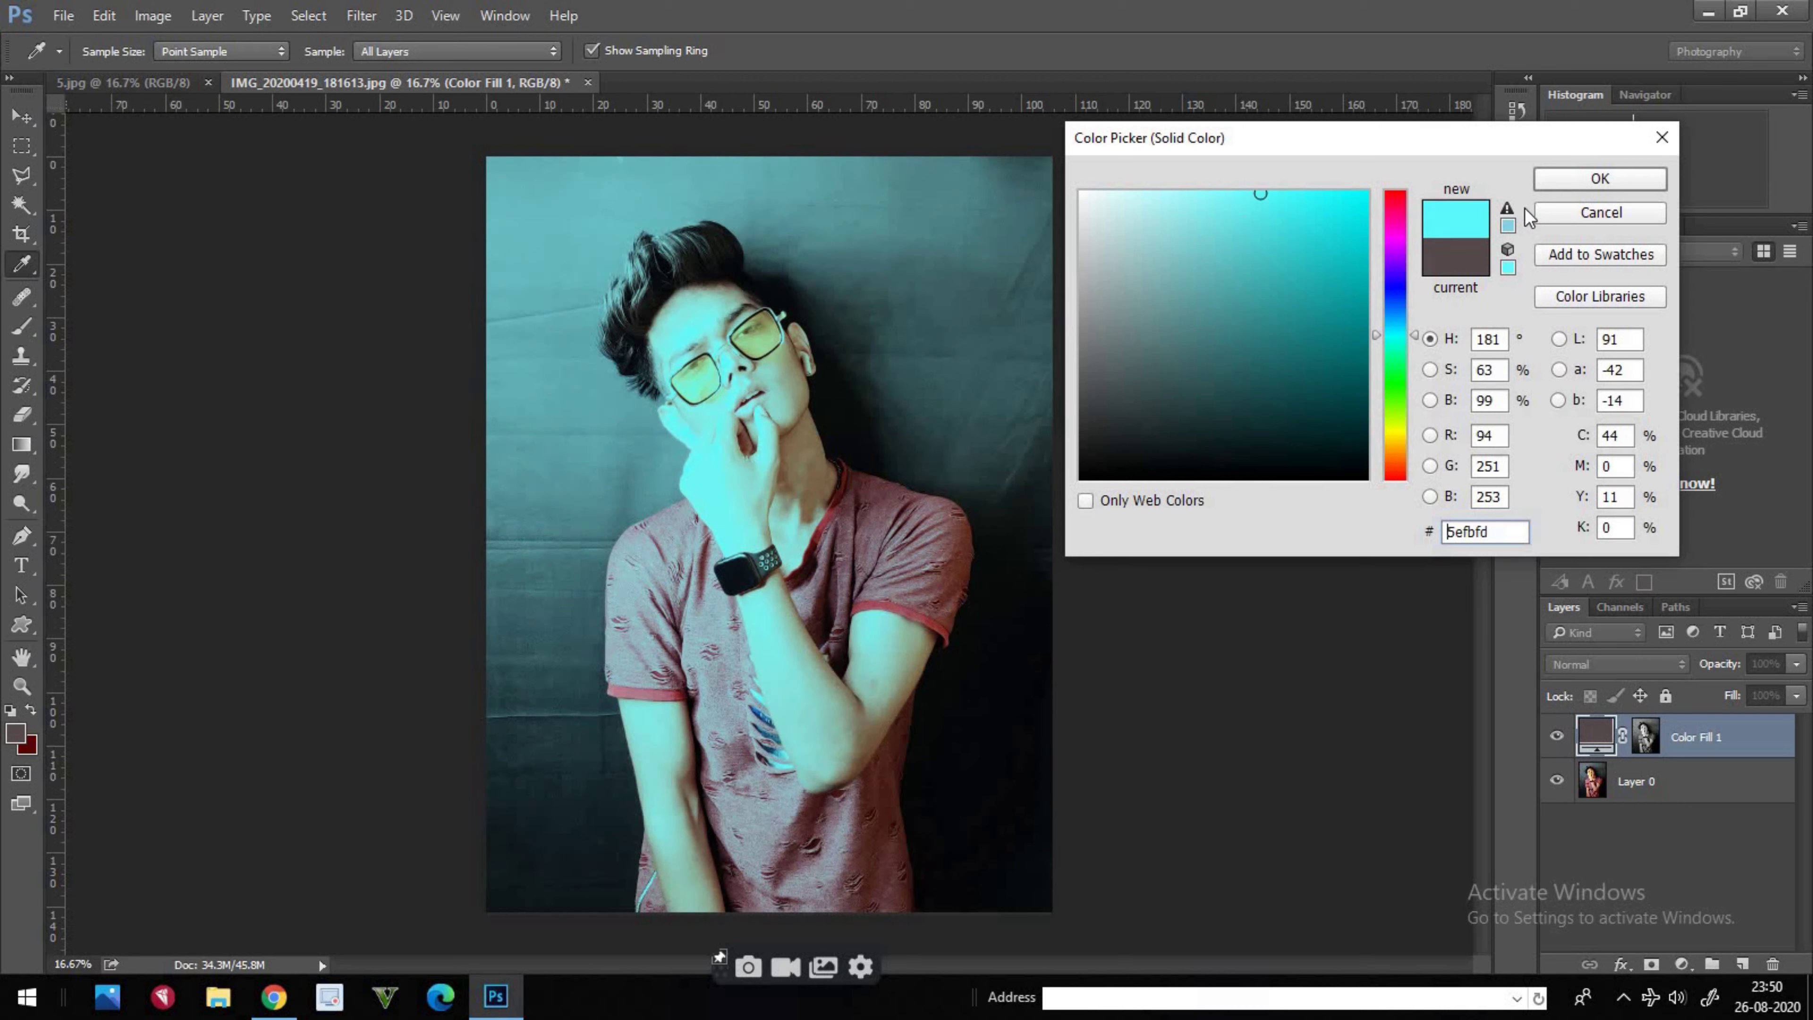
click(1599, 178)
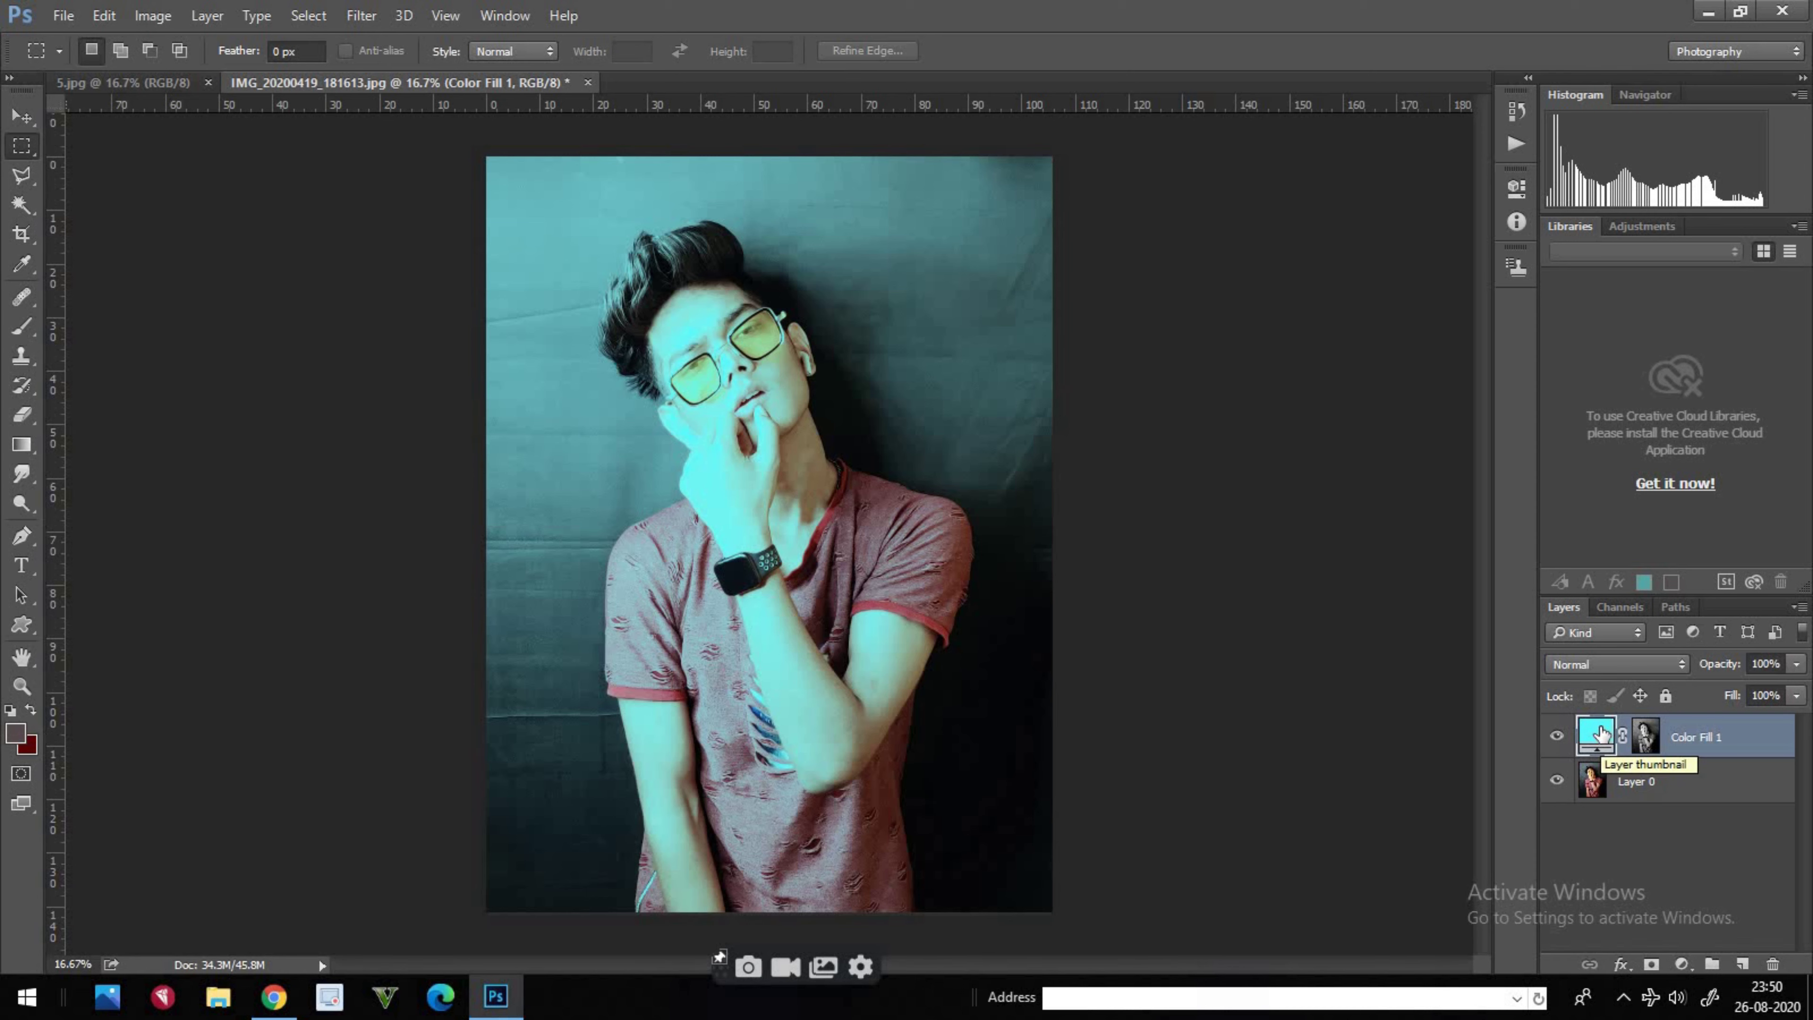
- Add a dark red 510713 Solid Color fill layer directly above Layer 0, beneath the cyan fill
click(1620, 781)
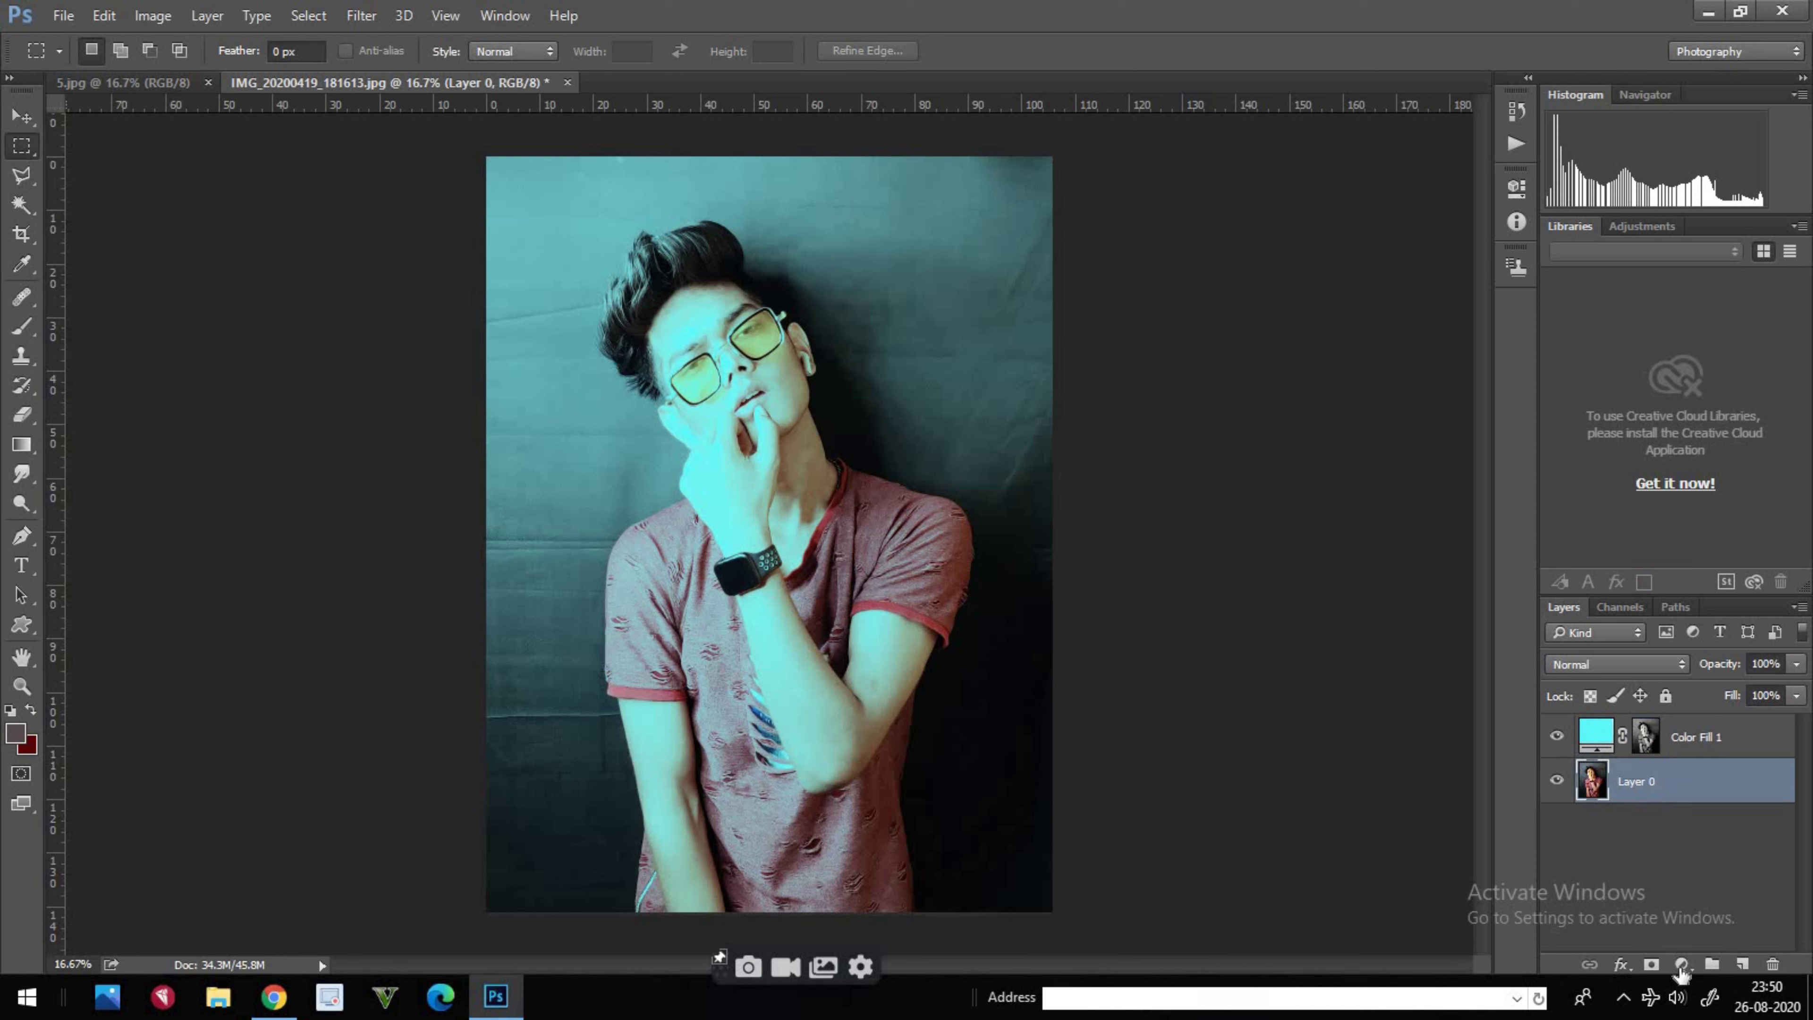
click(1682, 962)
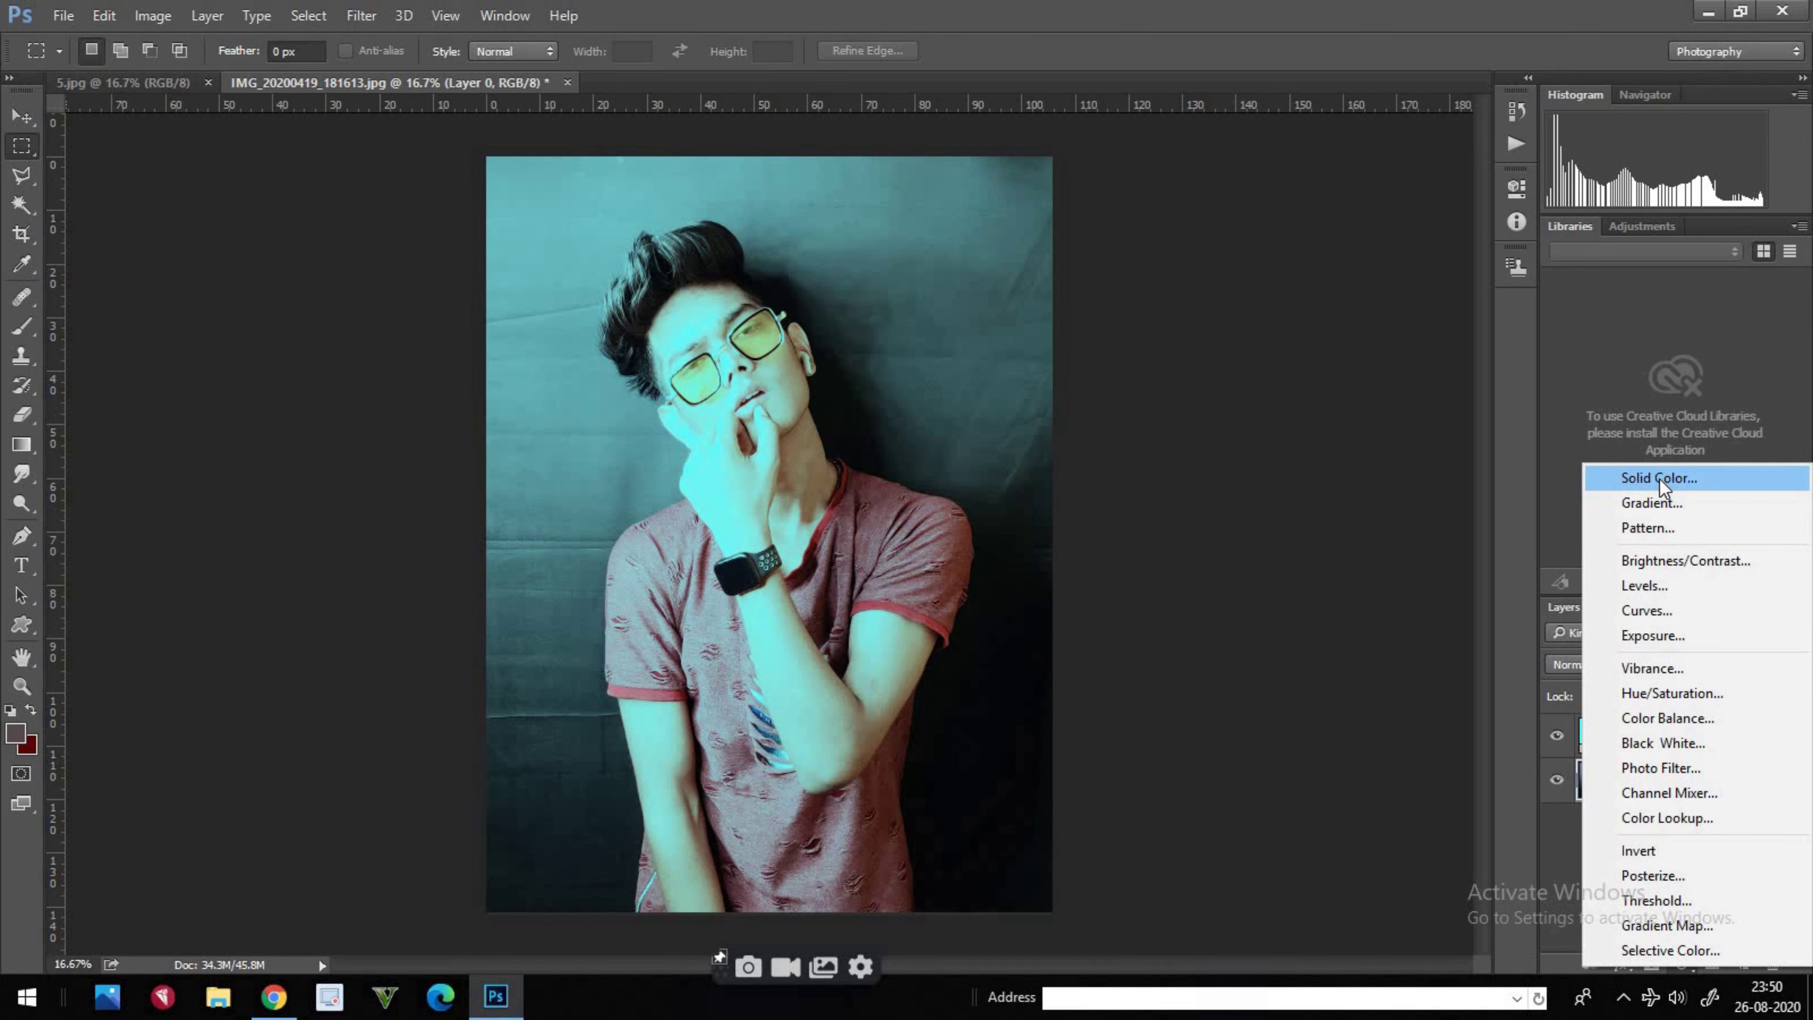
click(1659, 479)
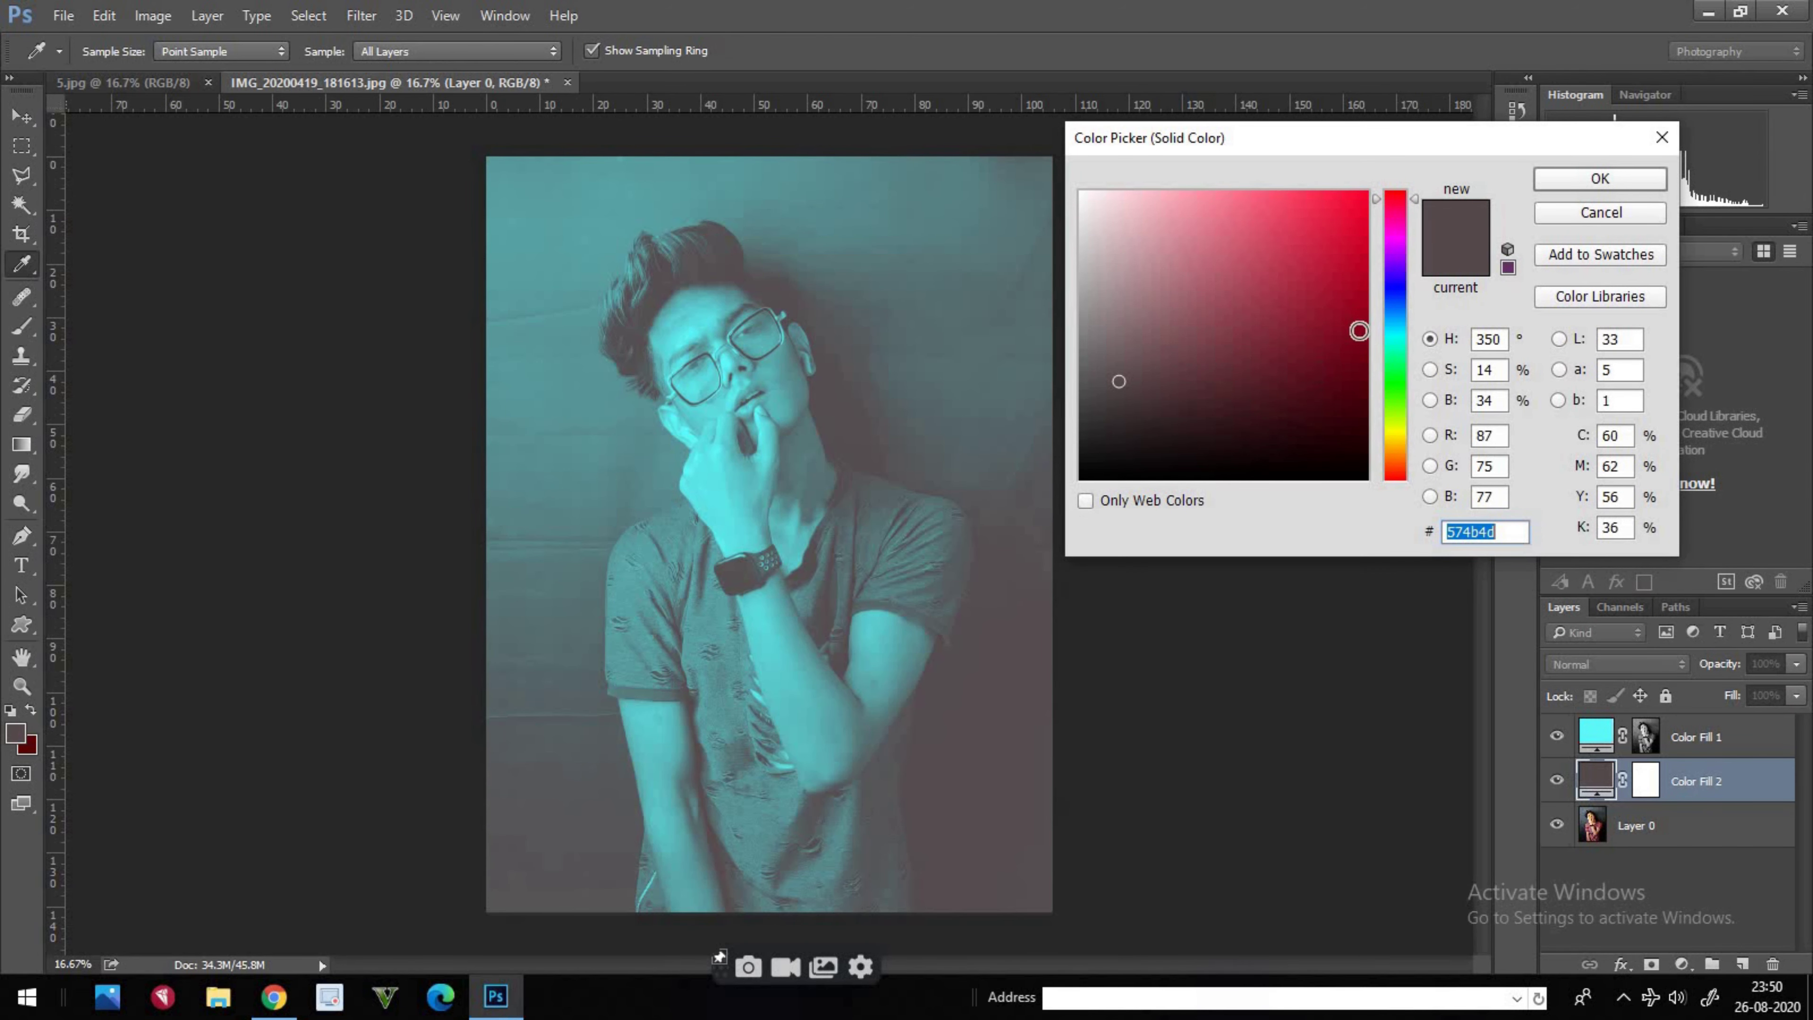
drag(1119, 382, 1346, 406)
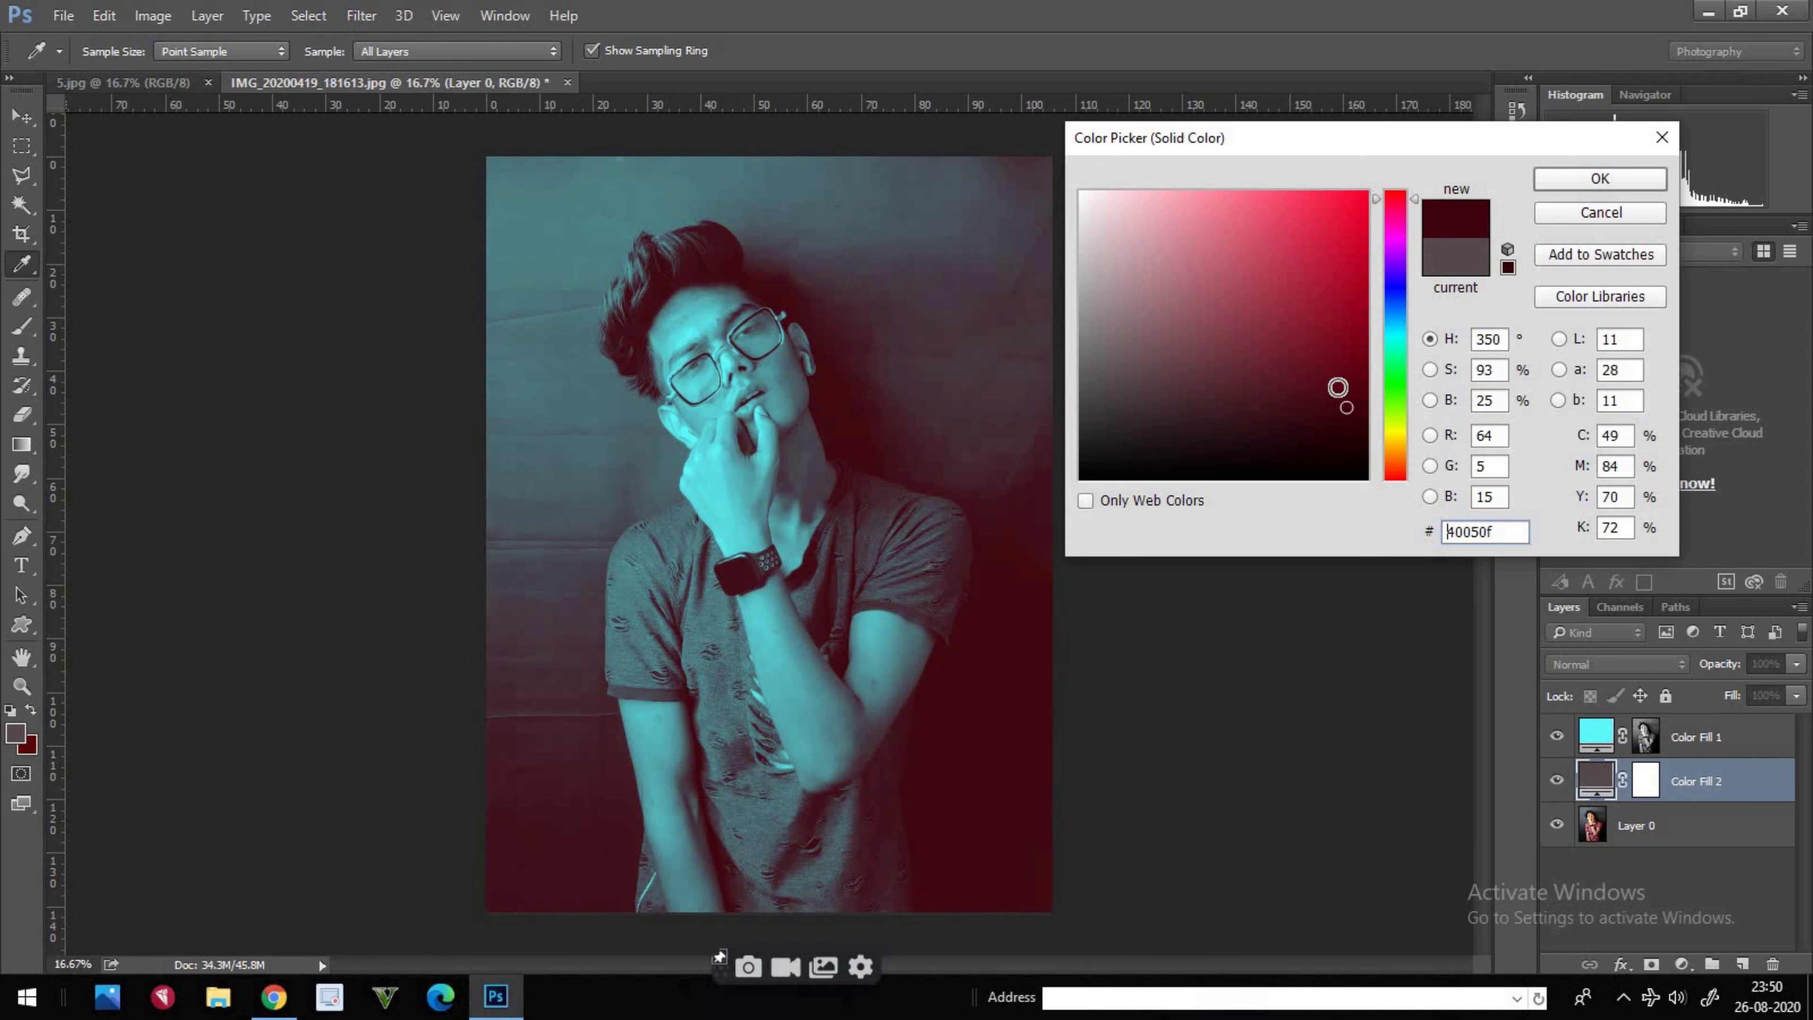
click(1325, 389)
mouse_move(1325, 389)
mouse_down()
mouse_move(1345, 431)
mouse_move(1342, 388)
mouse_up()
click(1592, 182)
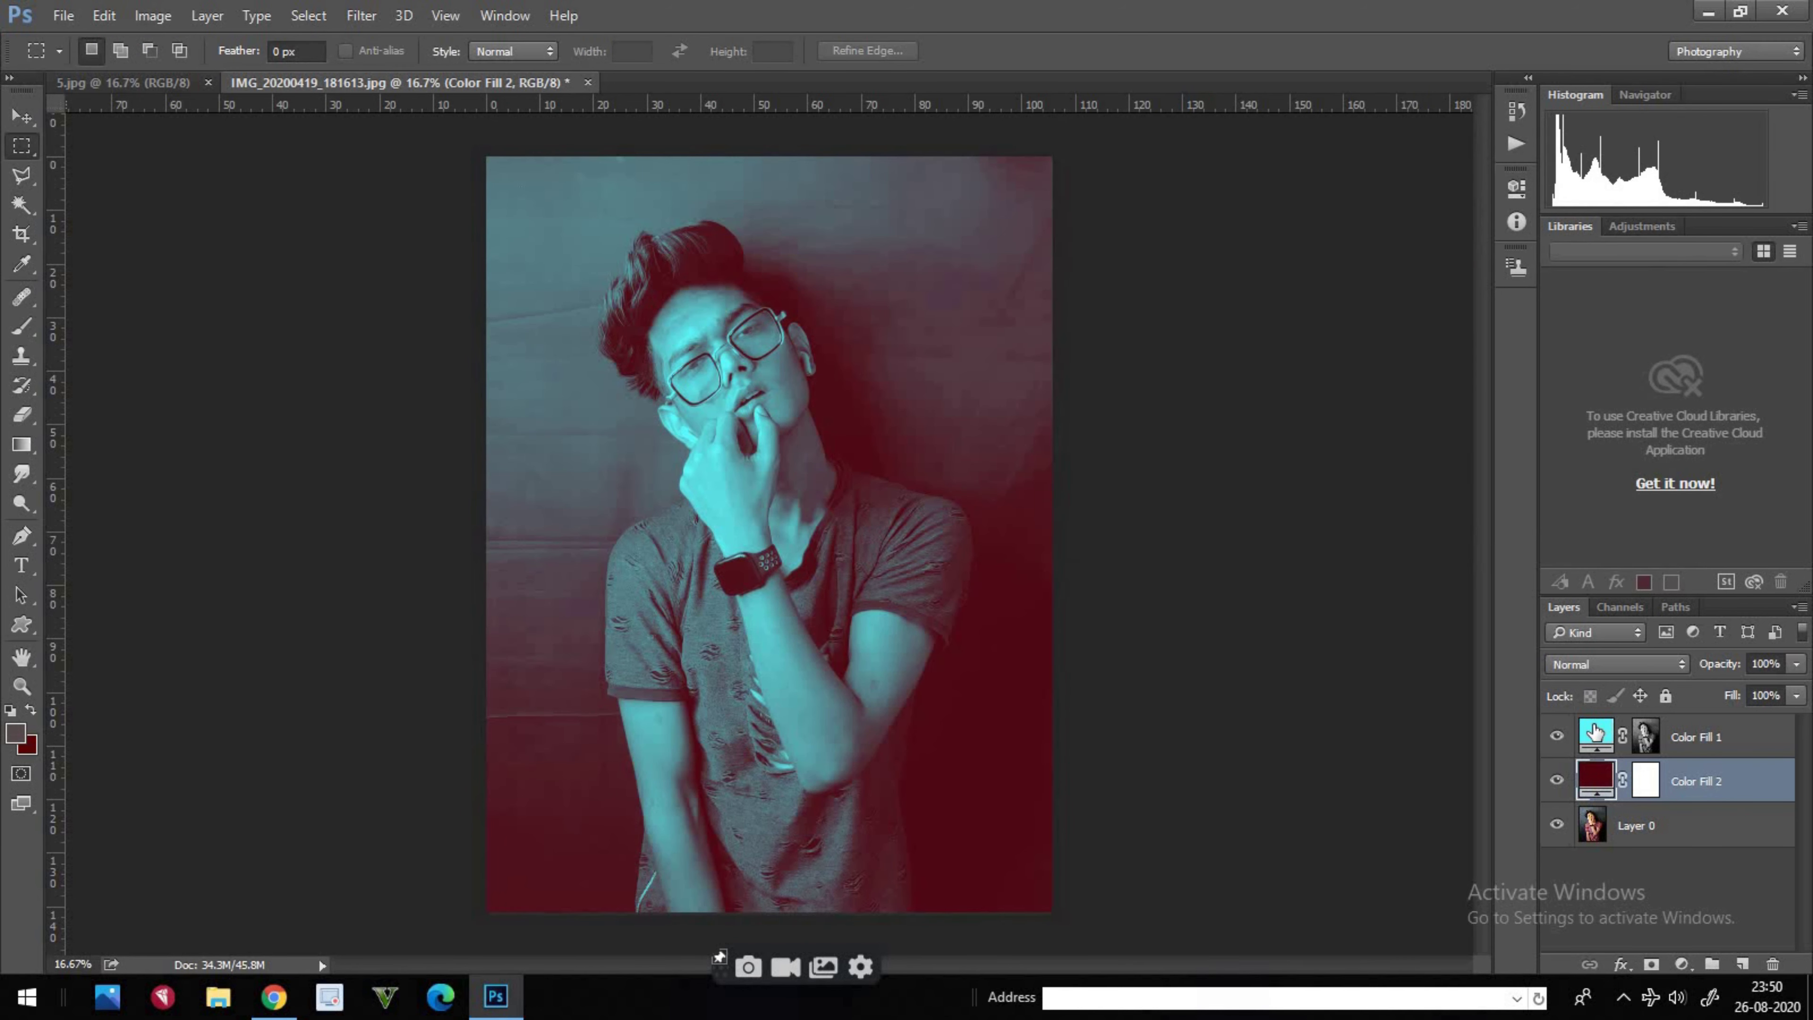
- Change the color of the Color Fill 1 layer to light green 6efb89
click(1594, 730)
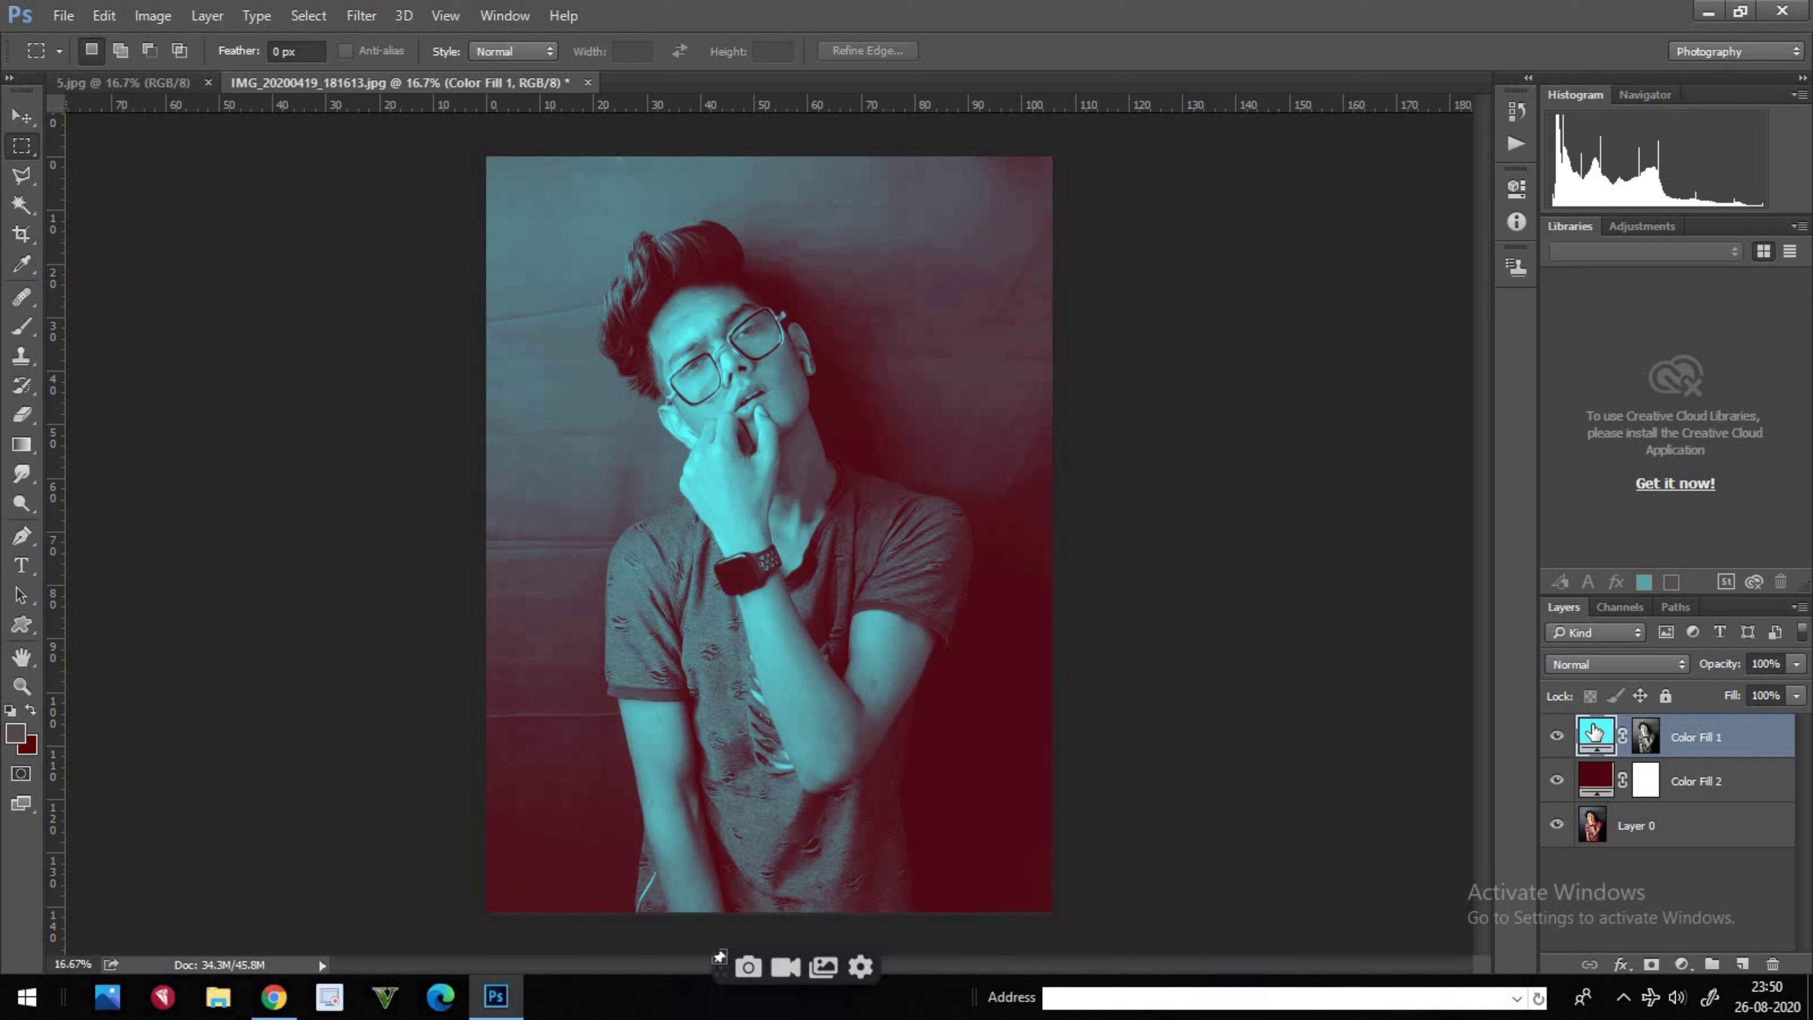
double_click(1595, 735)
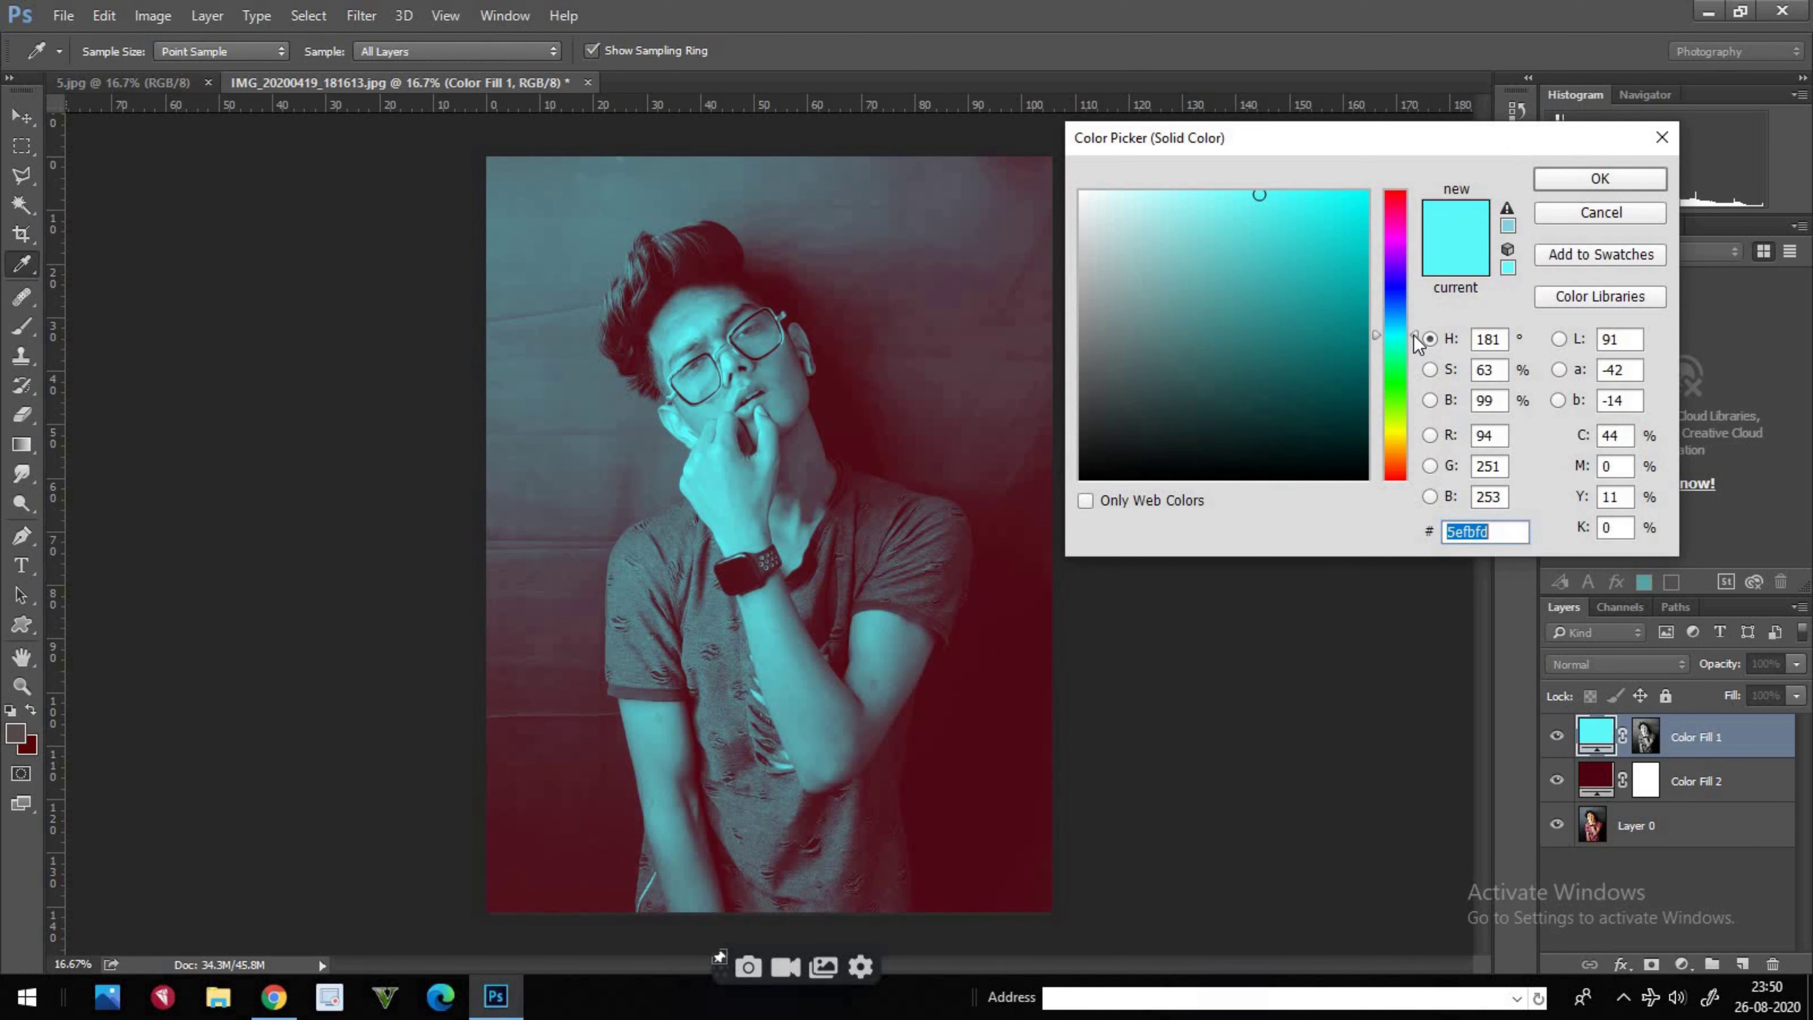
click(1213, 201)
mouse_move(1213, 201)
mouse_down()
mouse_move(1195, 194)
mouse_move(1241, 195)
mouse_up()
drag(1414, 335, 1416, 373)
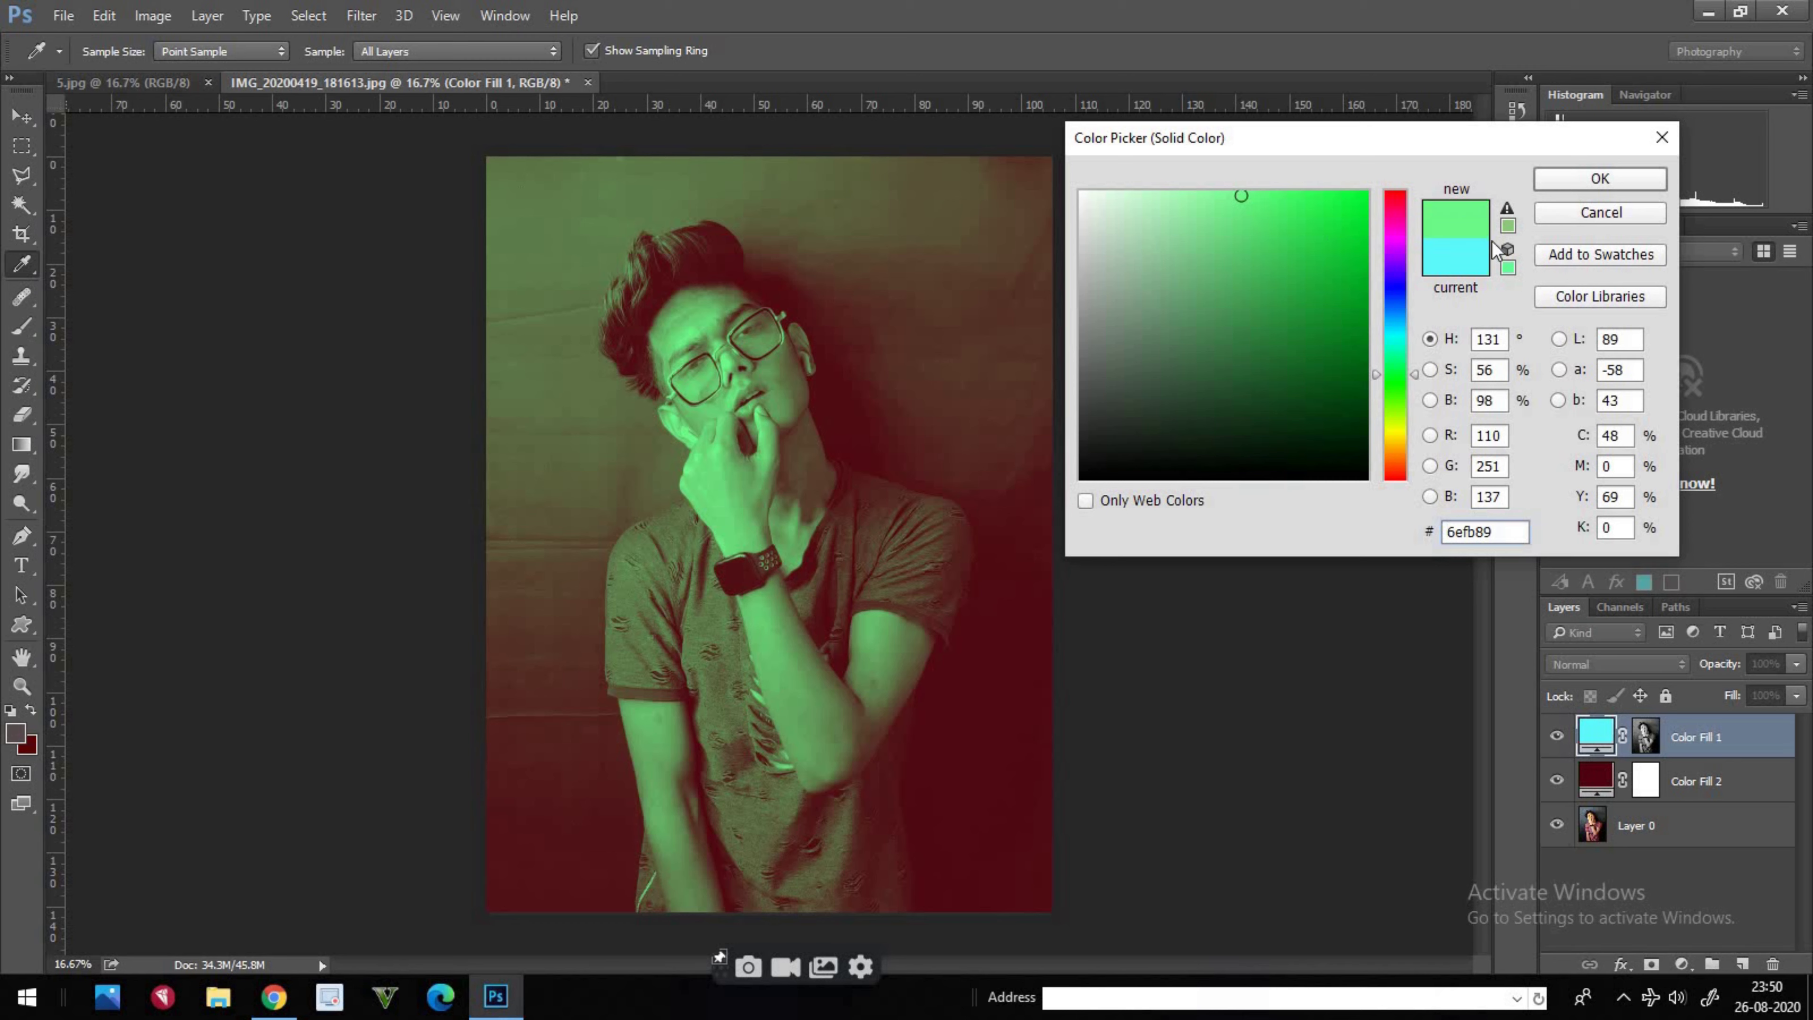
click(1596, 183)
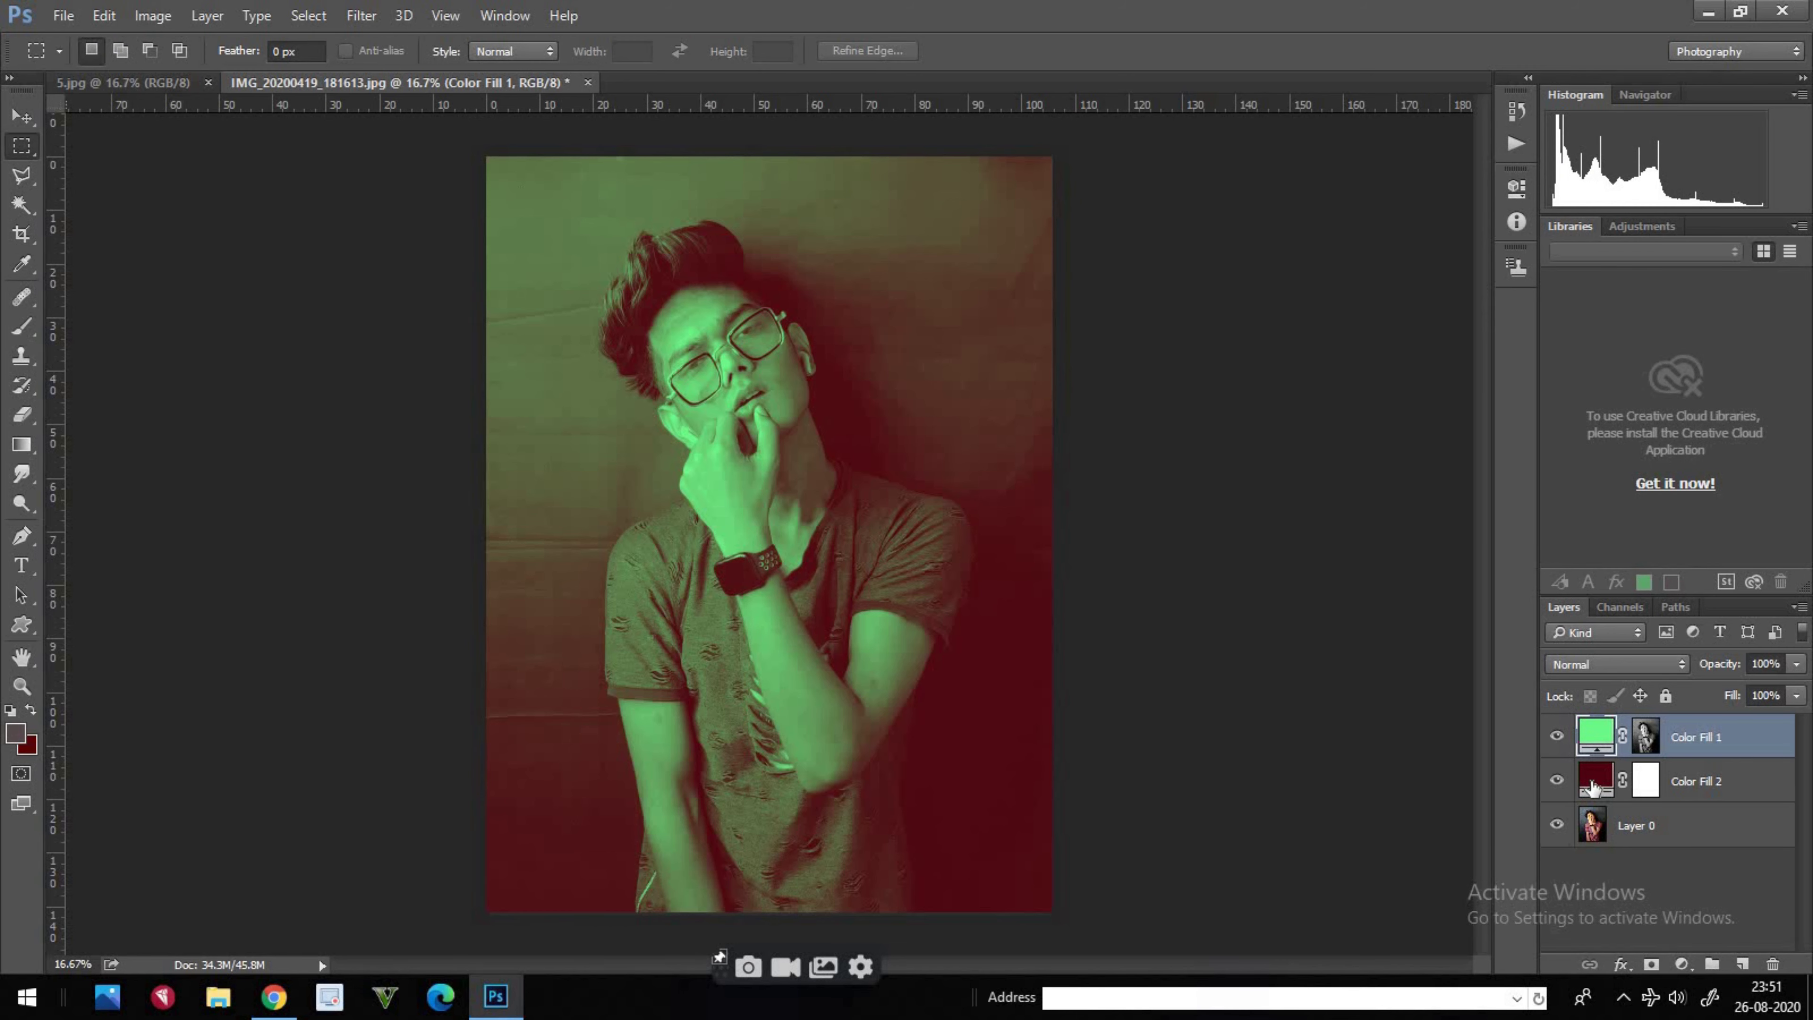
- Open the color of the Color Fill 2 layer and try dark brown 441a03
click(1593, 785)
double_click(1593, 786)
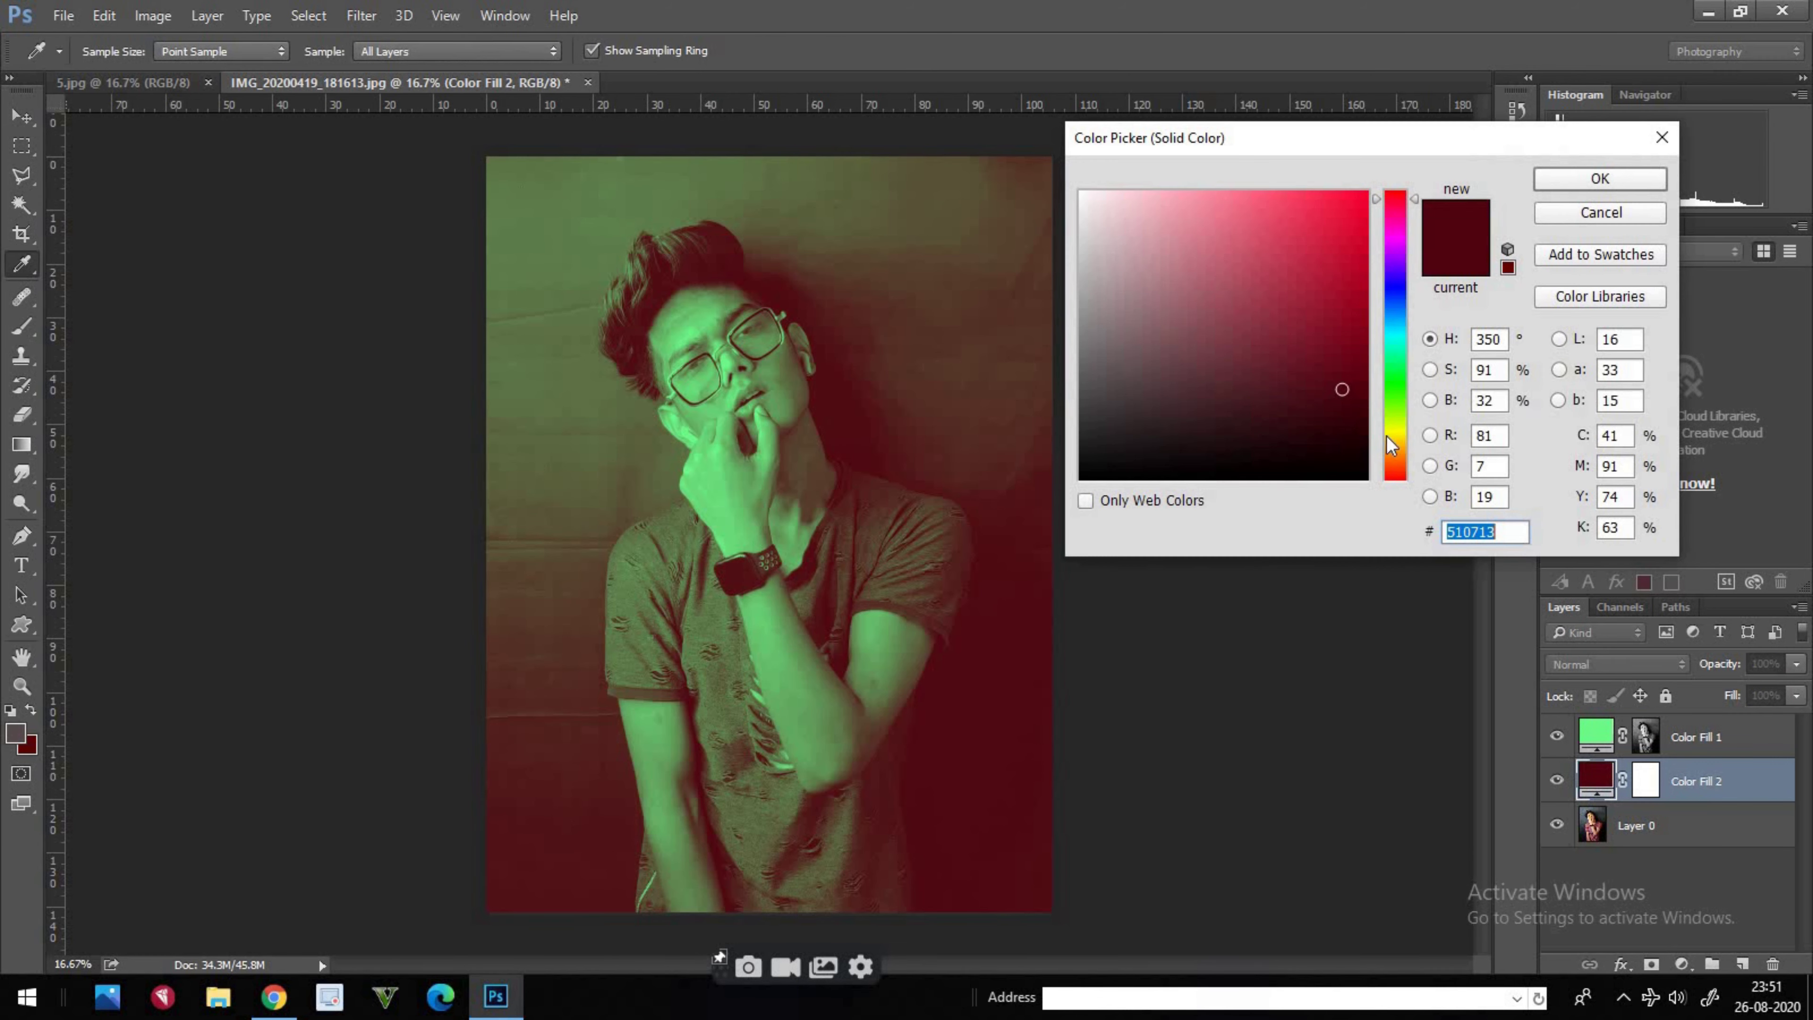
click(1396, 437)
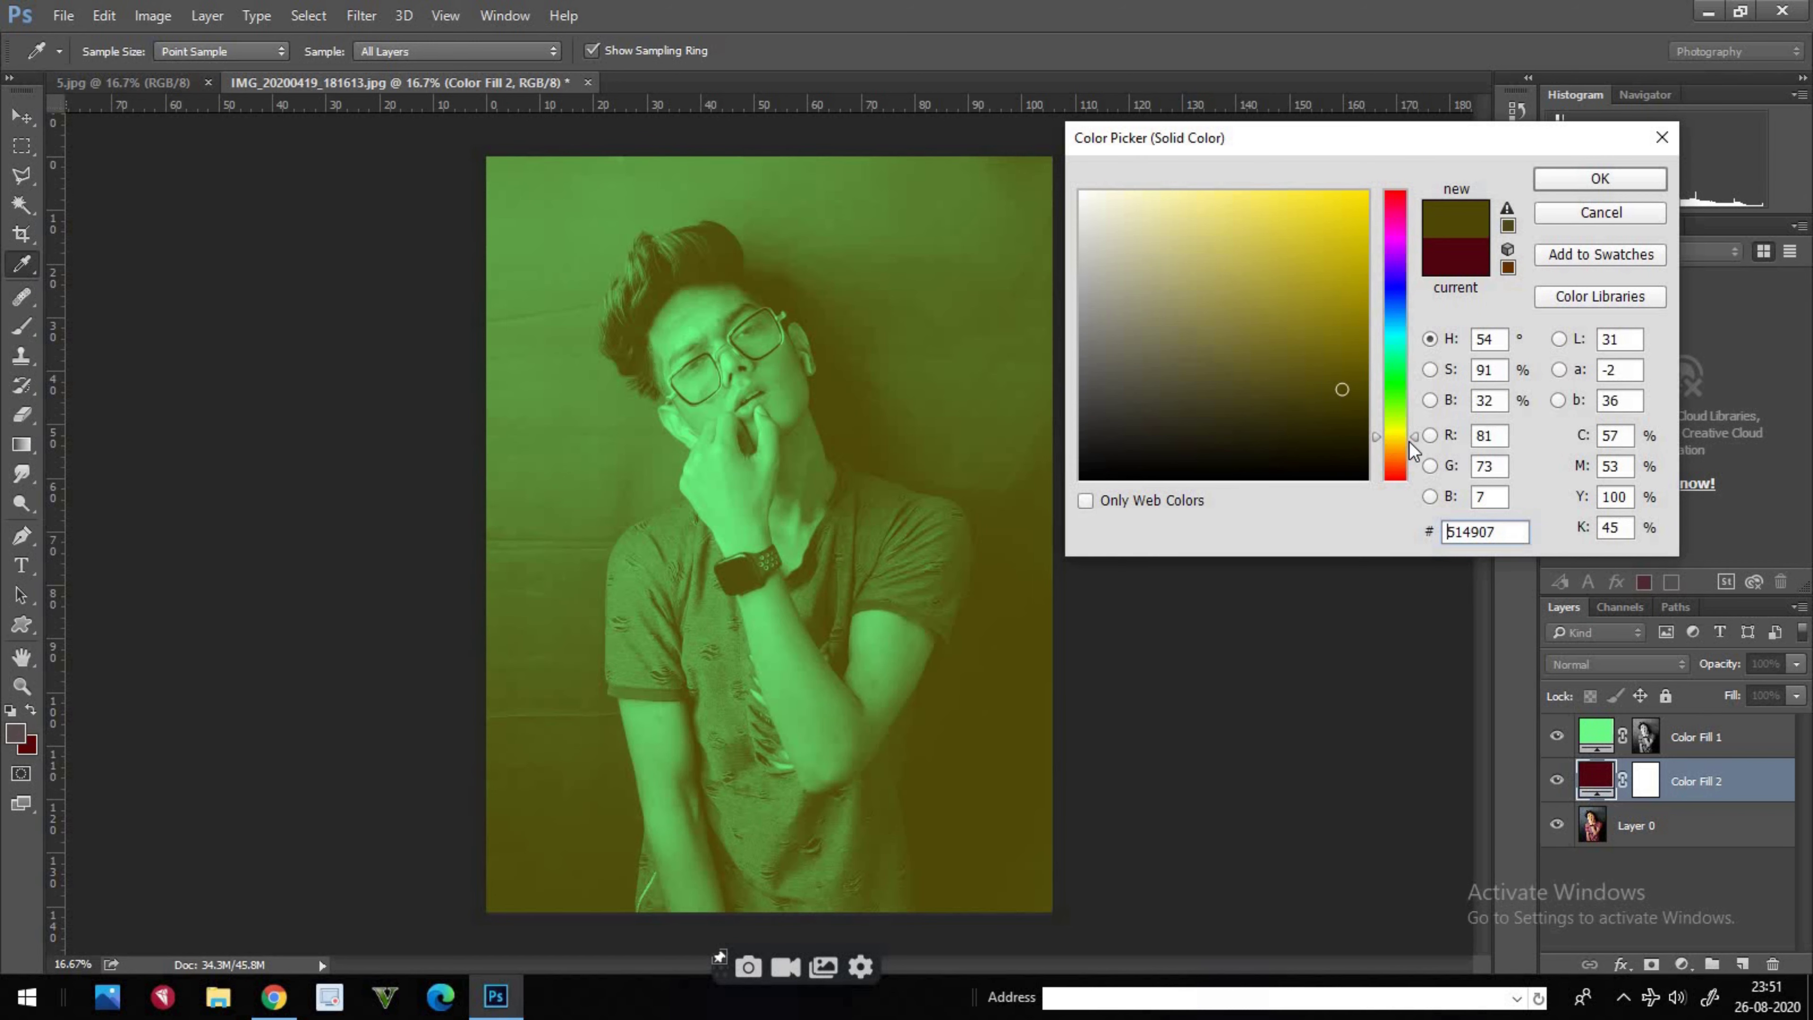
click(1396, 462)
mouse_move(1349, 407)
mouse_down()
mouse_move(1339, 393)
mouse_move(1358, 449)
mouse_move(1309, 450)
mouse_move(1349, 393)
mouse_move(1315, 339)
mouse_move(1328, 328)
mouse_move(1306, 384)
mouse_move(1357, 403)
mouse_up()
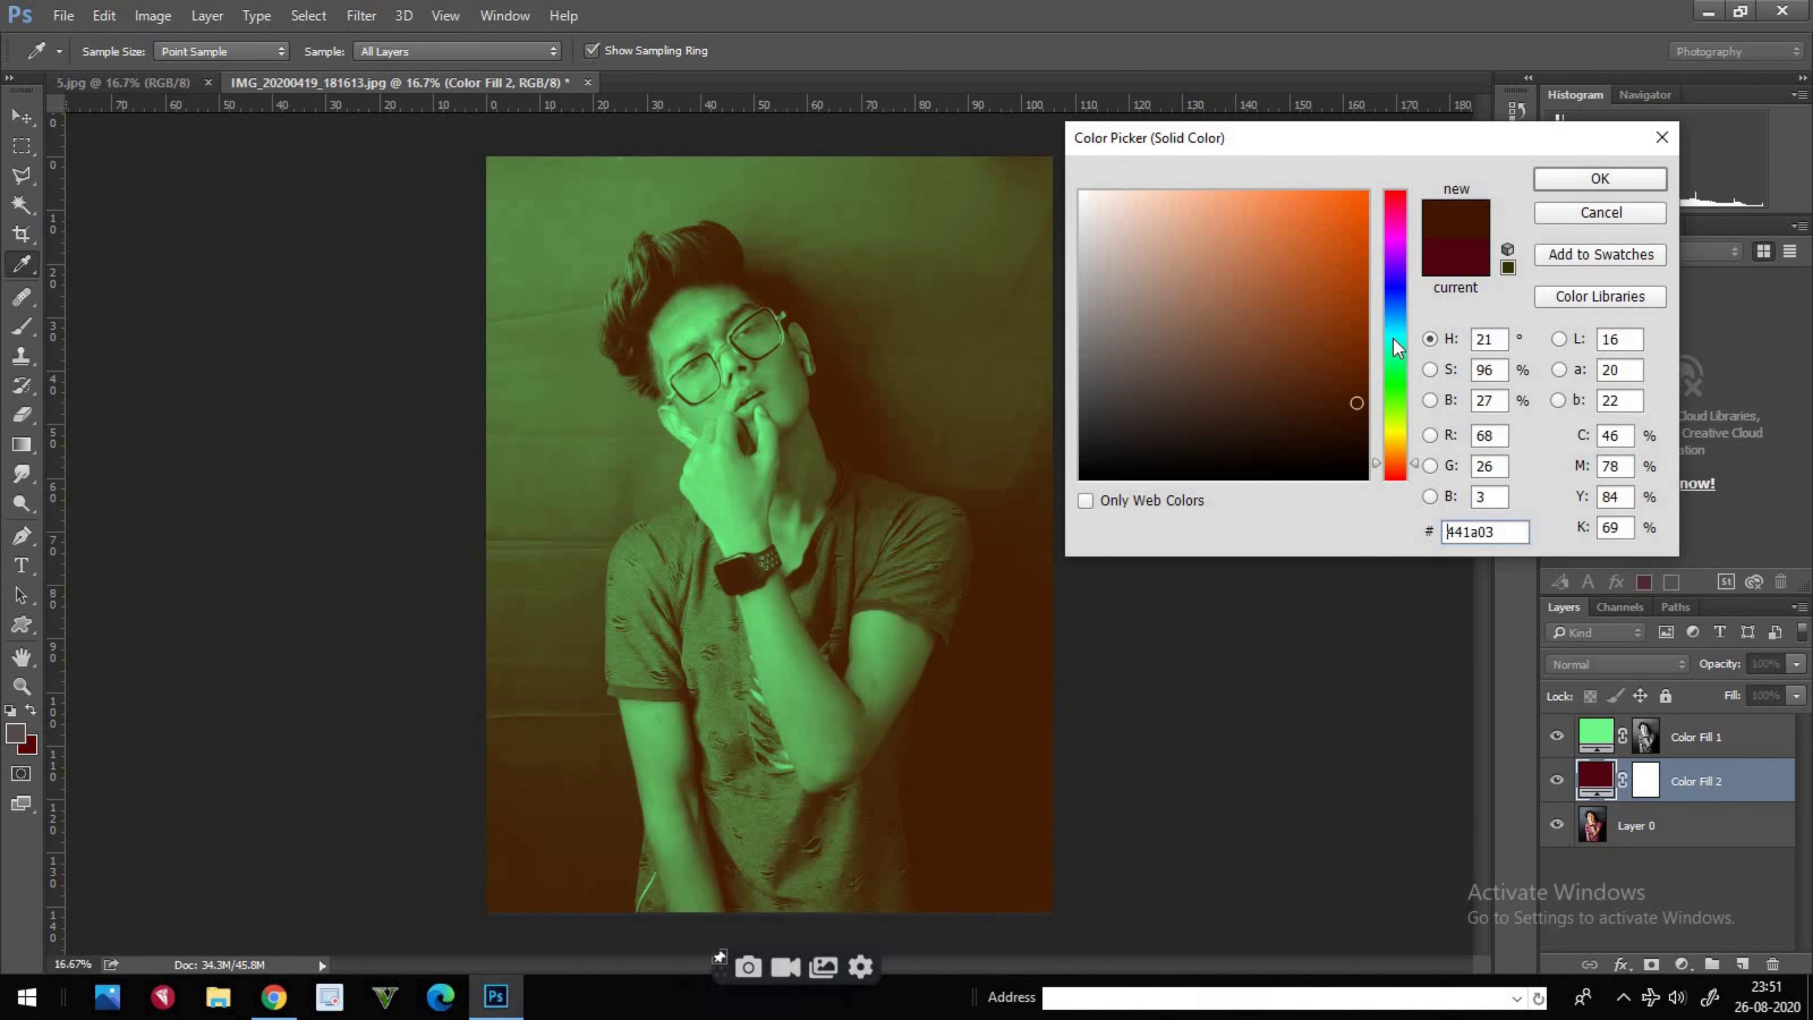
- Try dark blue and violet shades for the Color Fill 2 layer, ending on purple 5e0851
click(1395, 371)
click(1398, 285)
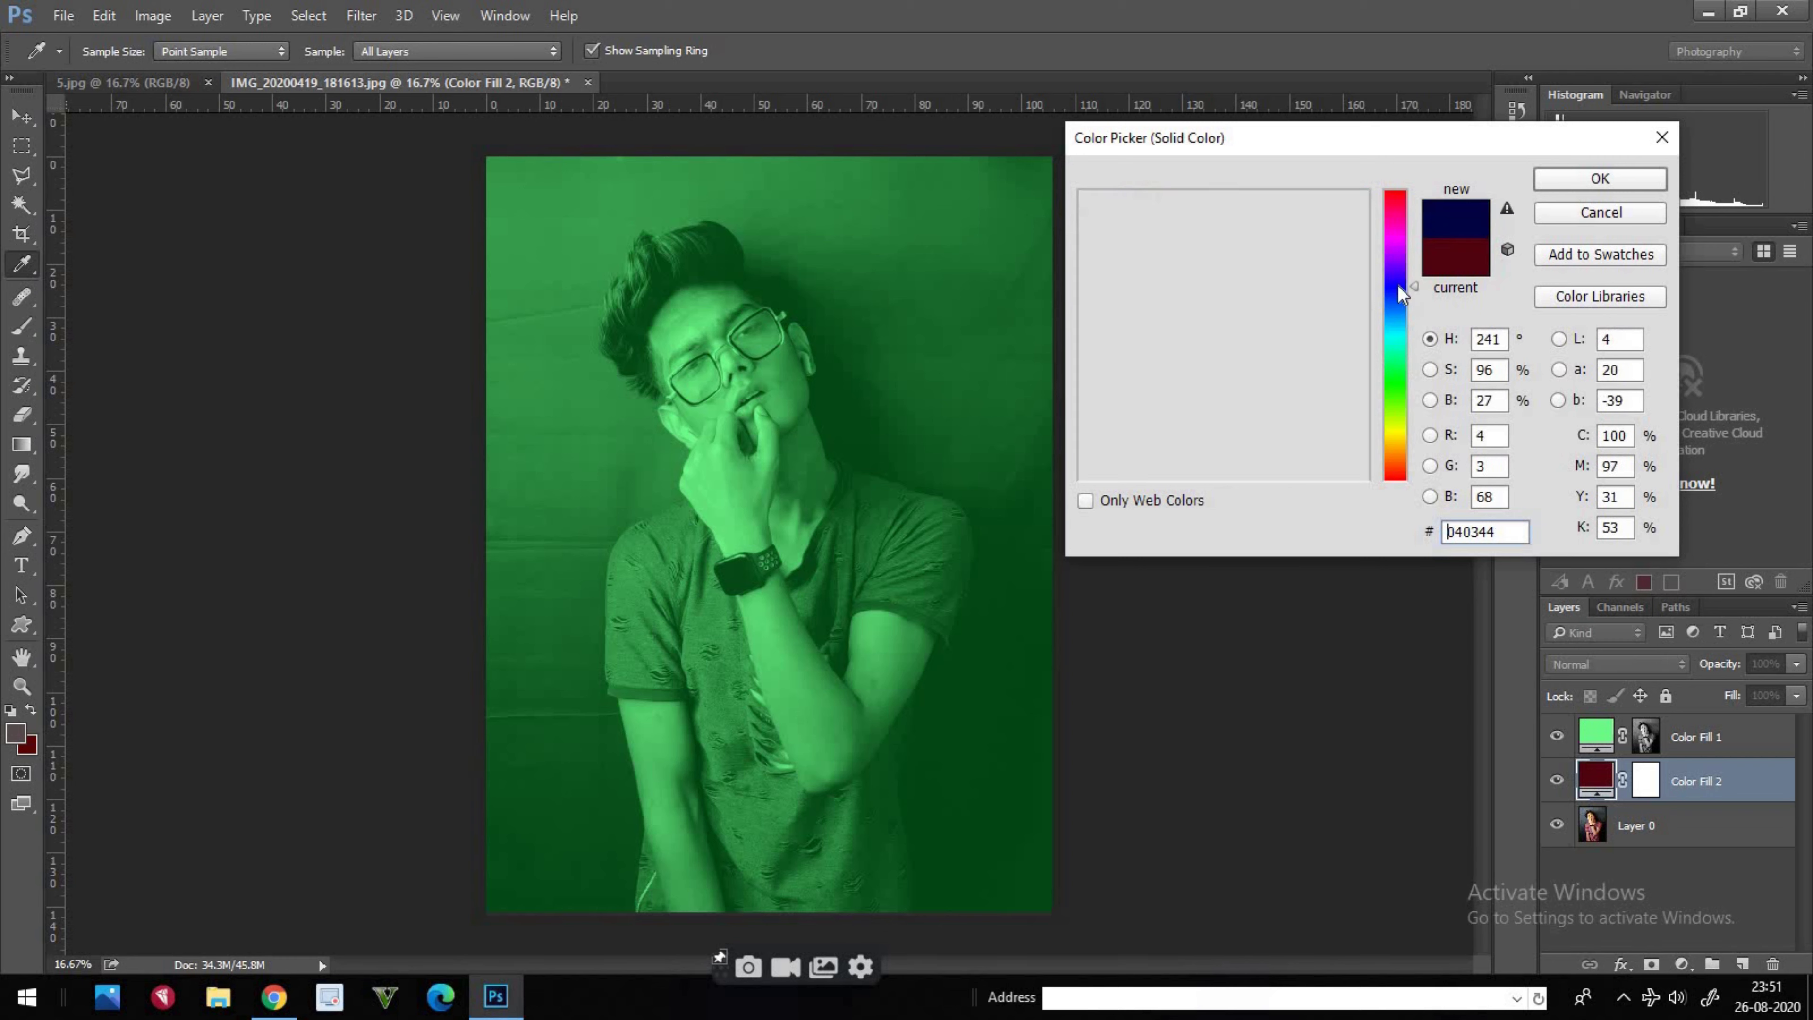
click(1403, 275)
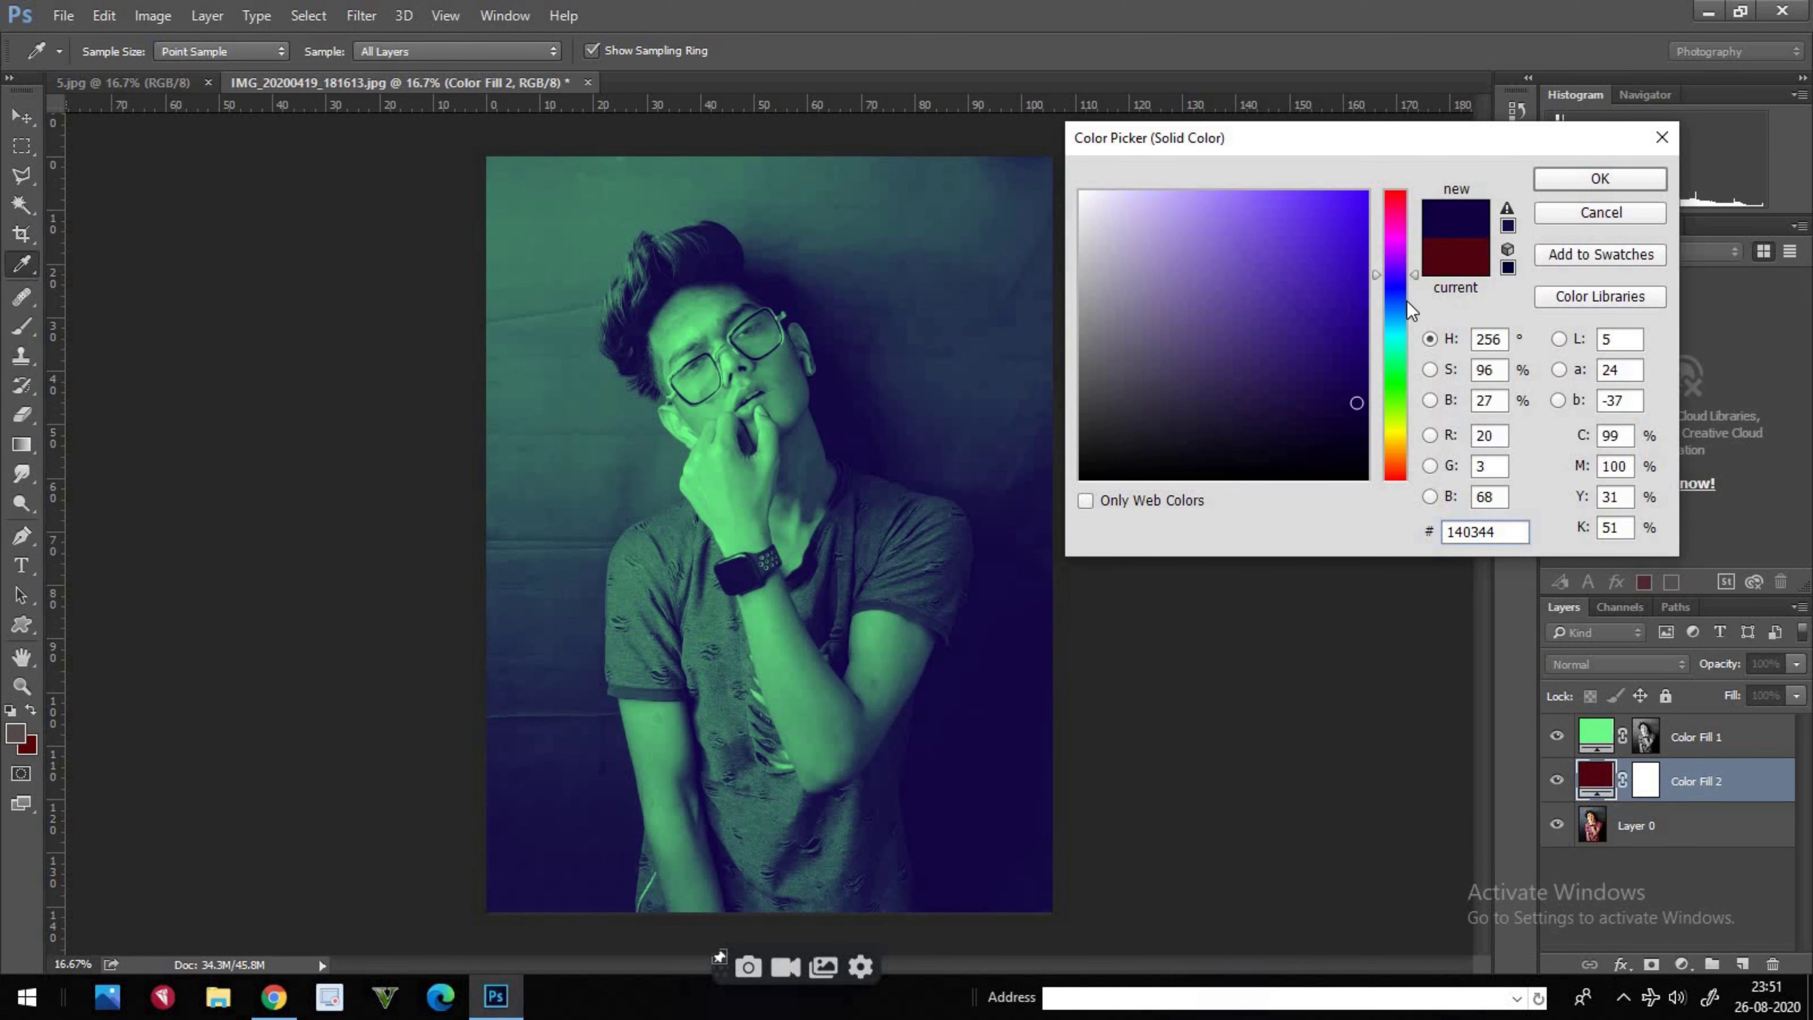
drag(1415, 275, 1411, 267)
mouse_move(1340, 369)
mouse_down()
mouse_move(1342, 410)
mouse_move(1343, 372)
mouse_up()
click(1412, 266)
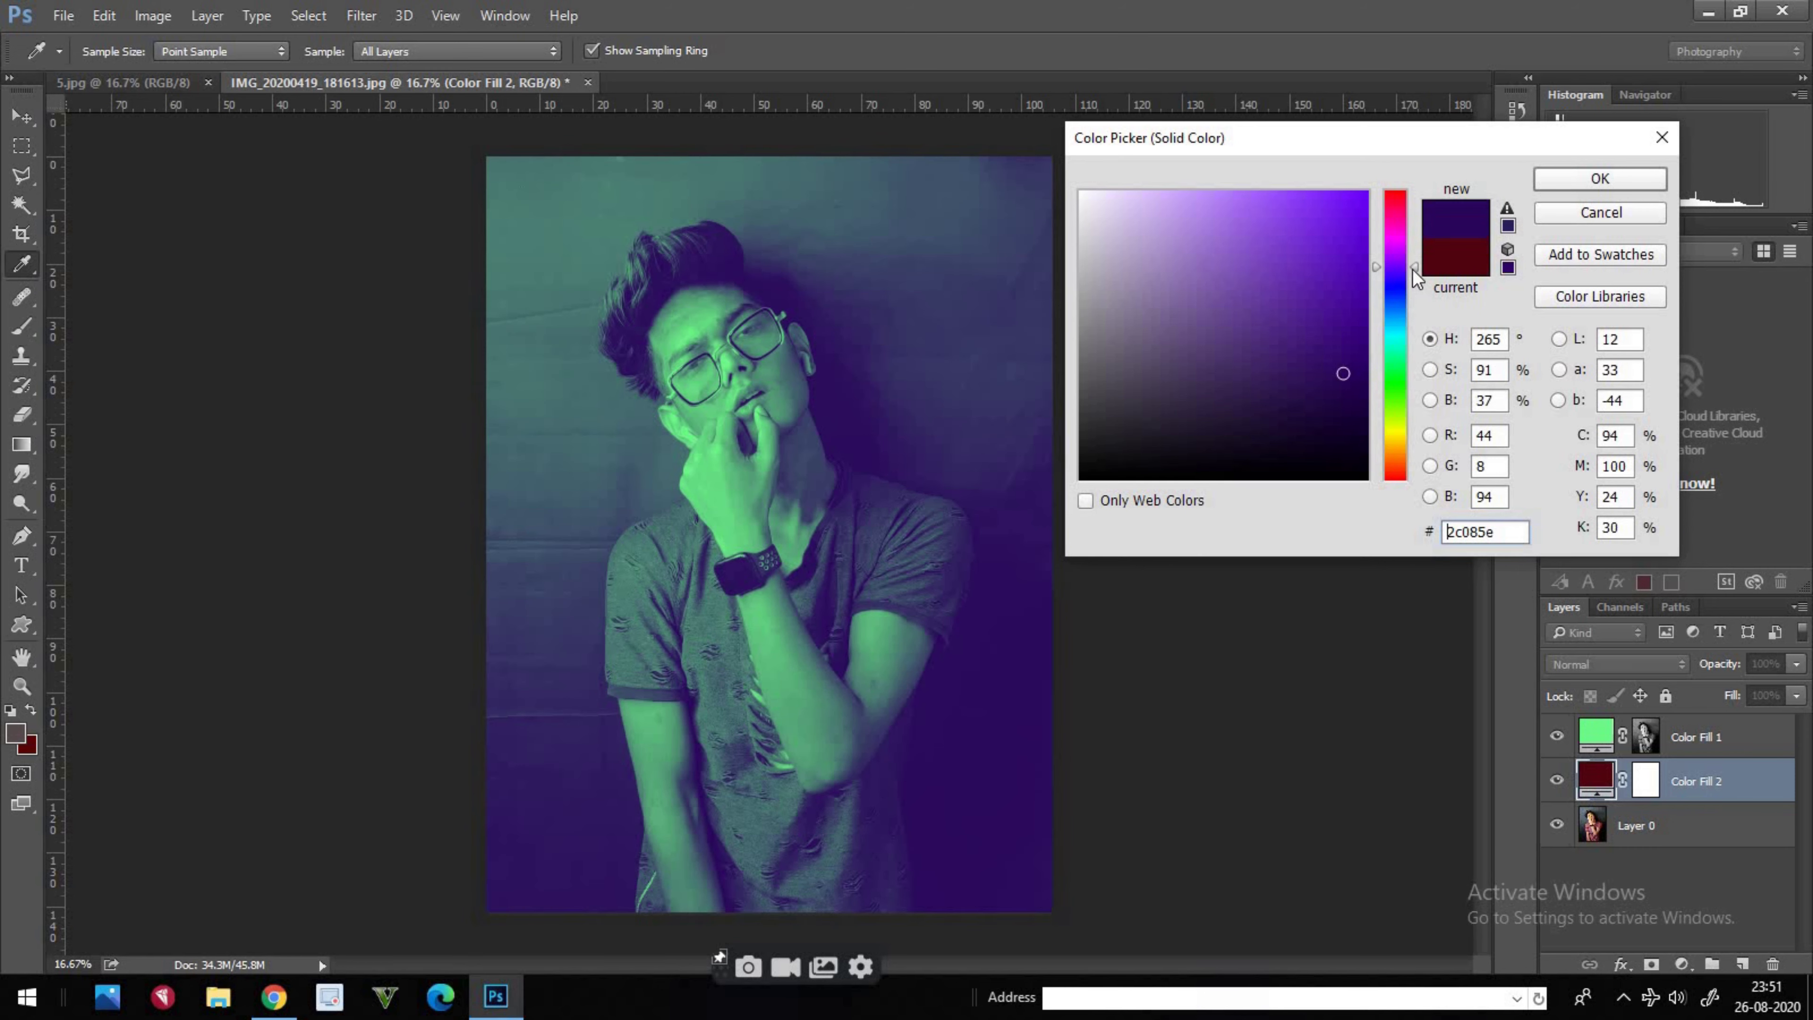
drag(1414, 244, 1414, 230)
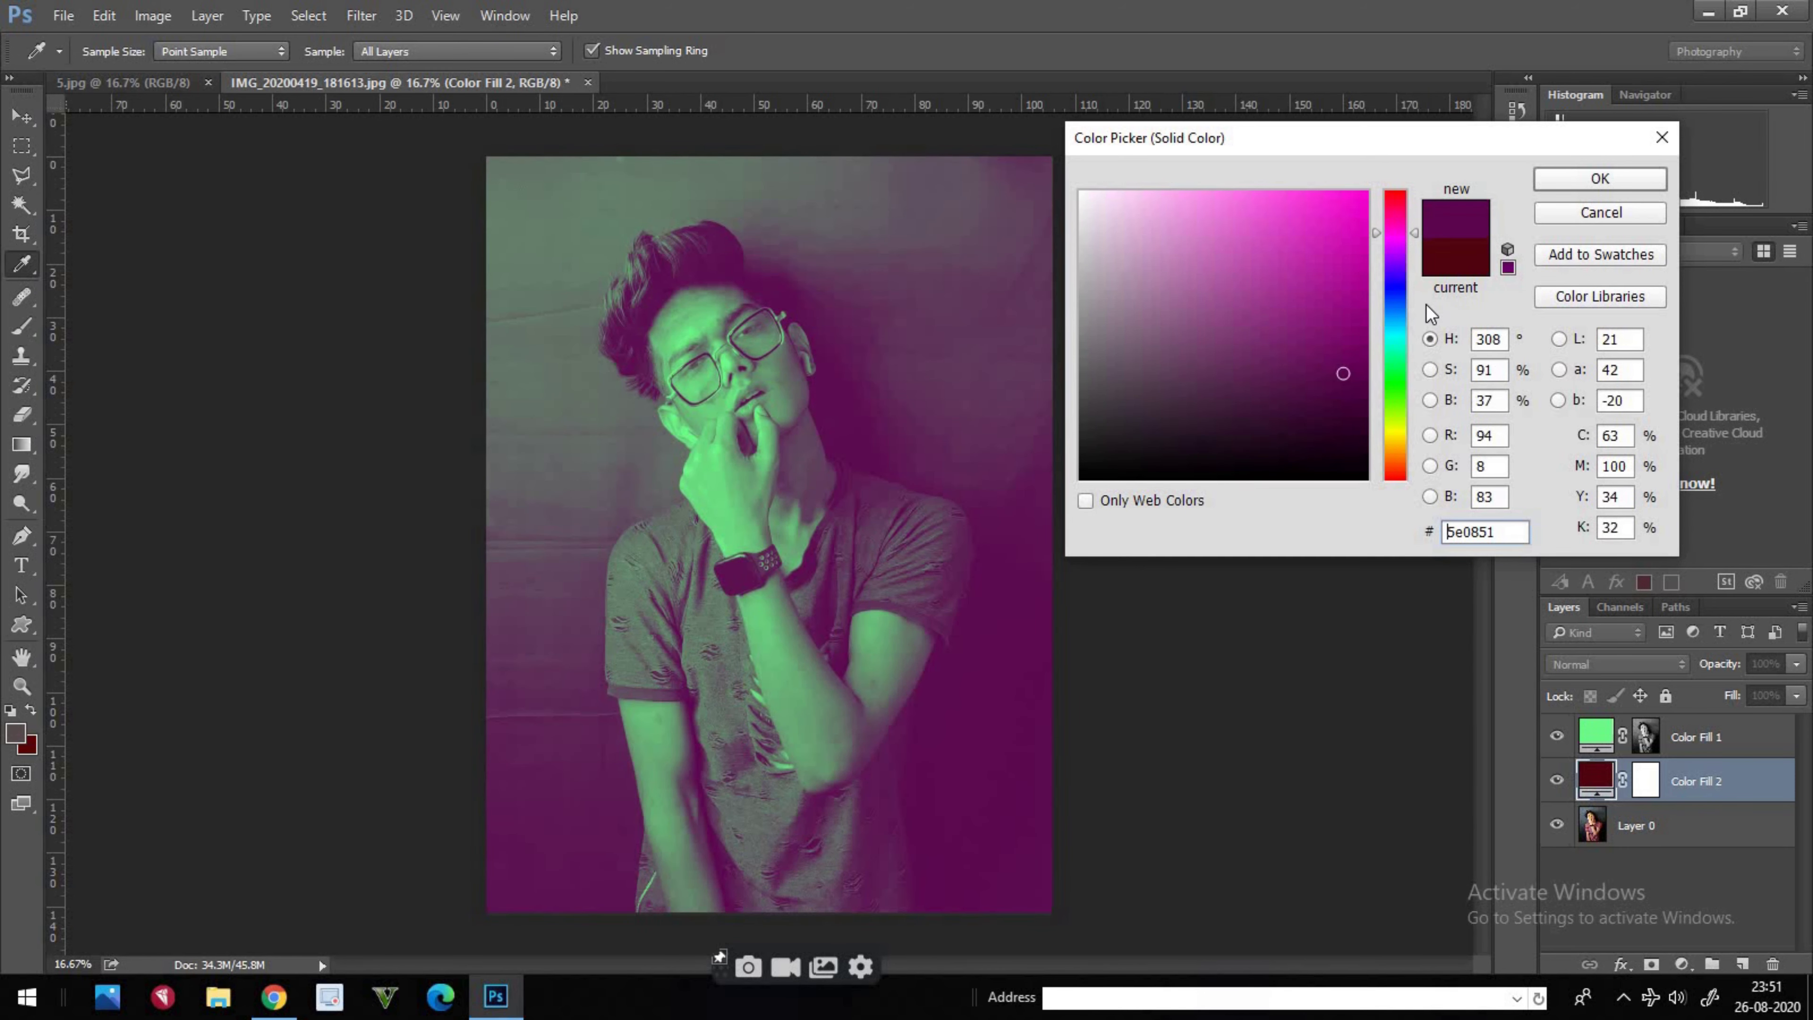
- Try dark blue shades for the Color Fill 2 layer, including 08265e and 08185e
click(1411, 304)
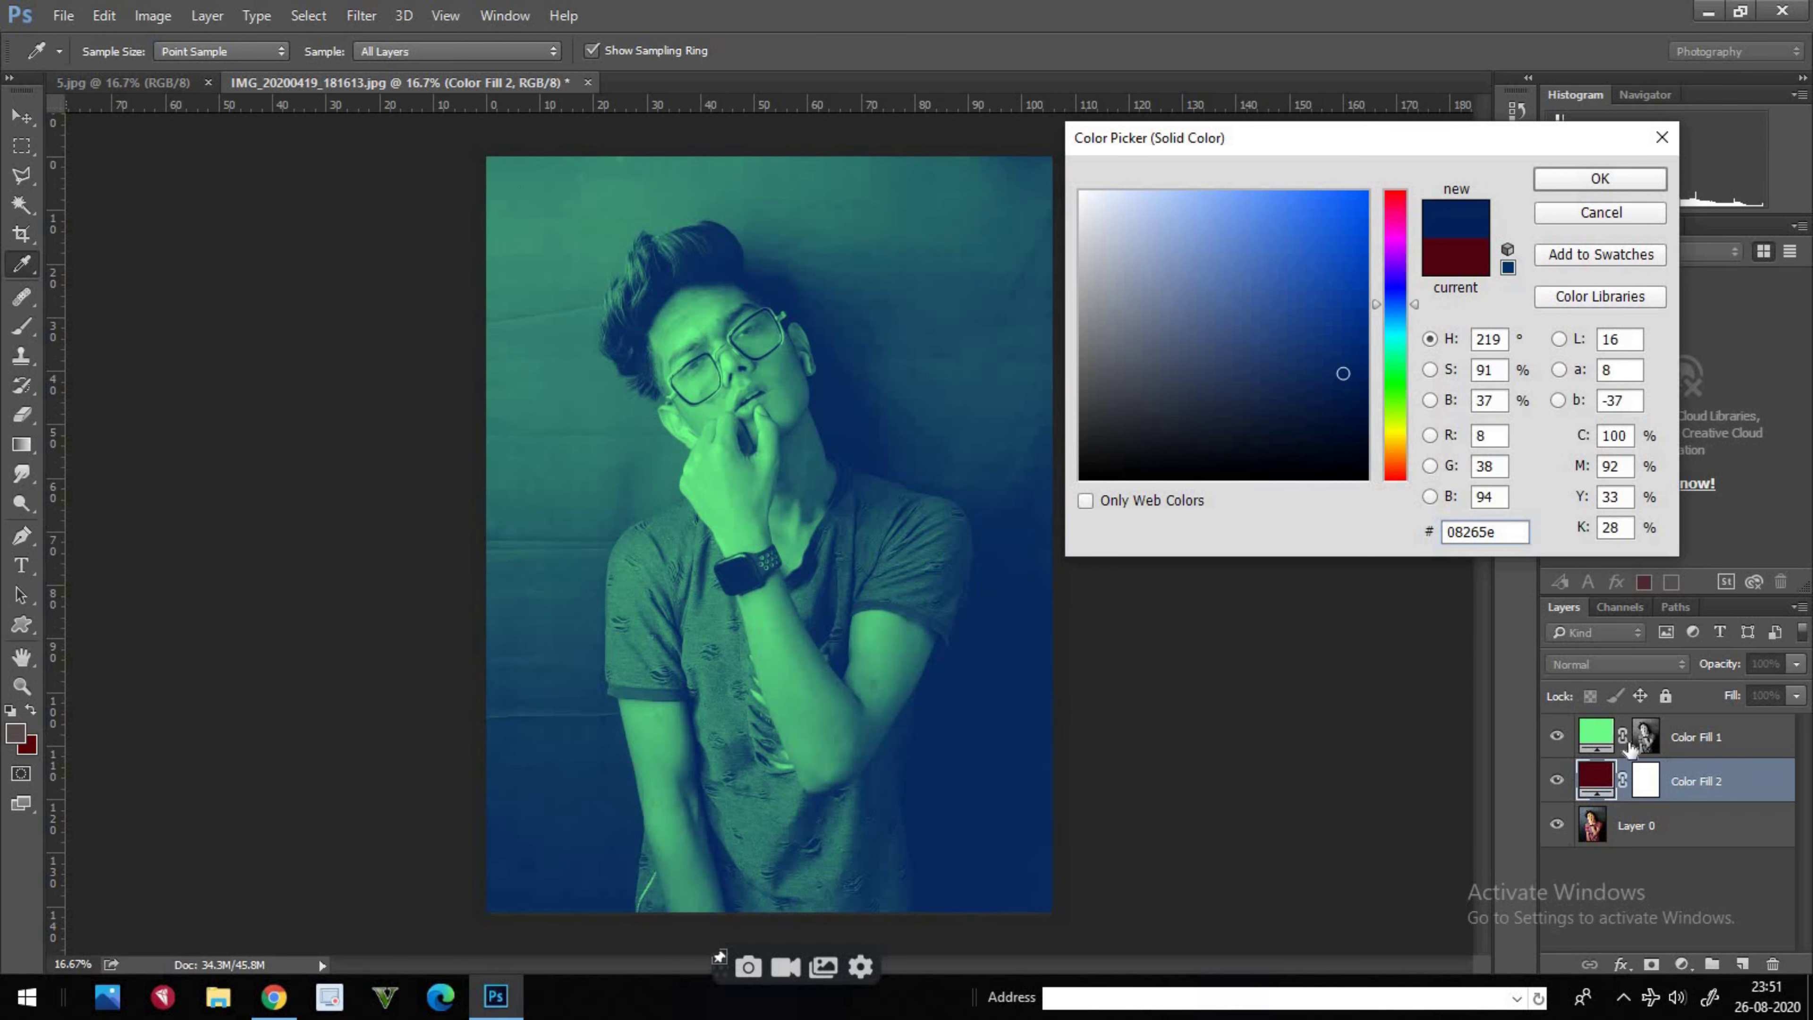
click(1416, 307)
click(1418, 326)
click(1421, 293)
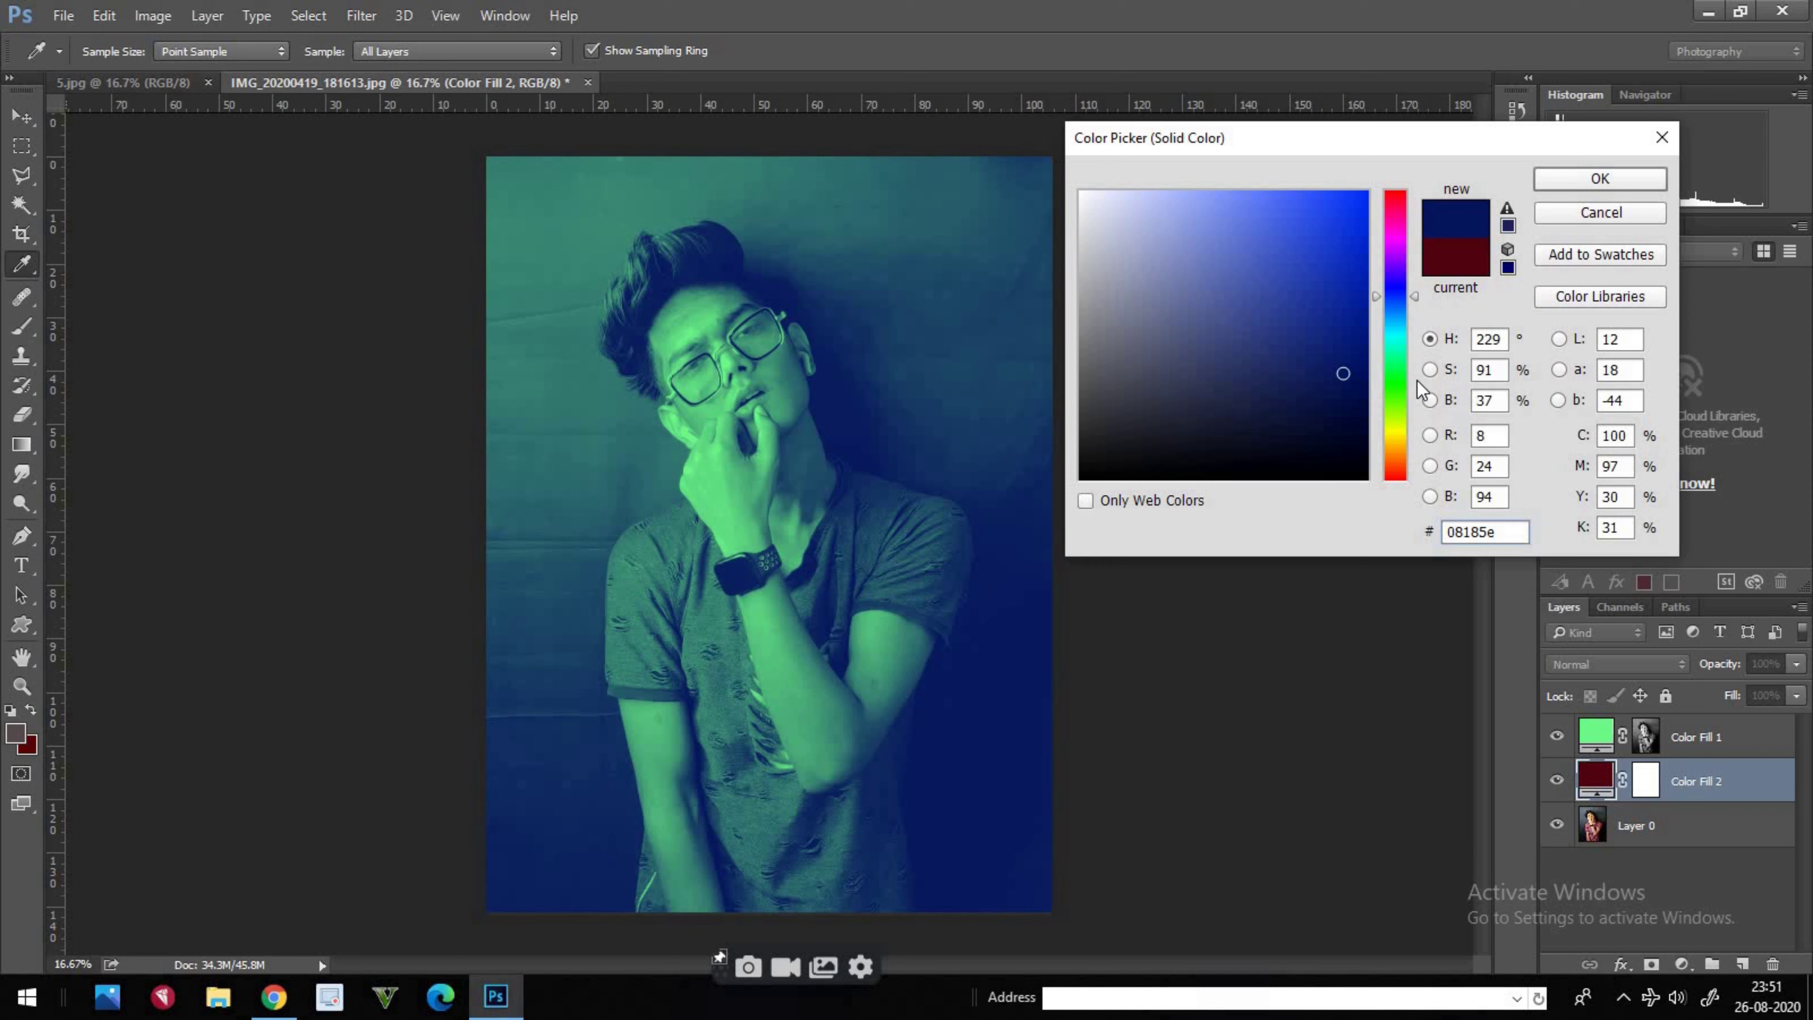
- Try dark green and teal 085e55 for the Color Fill 2 layer and set its color to brown 5e3d08
click(1395, 378)
click(1397, 340)
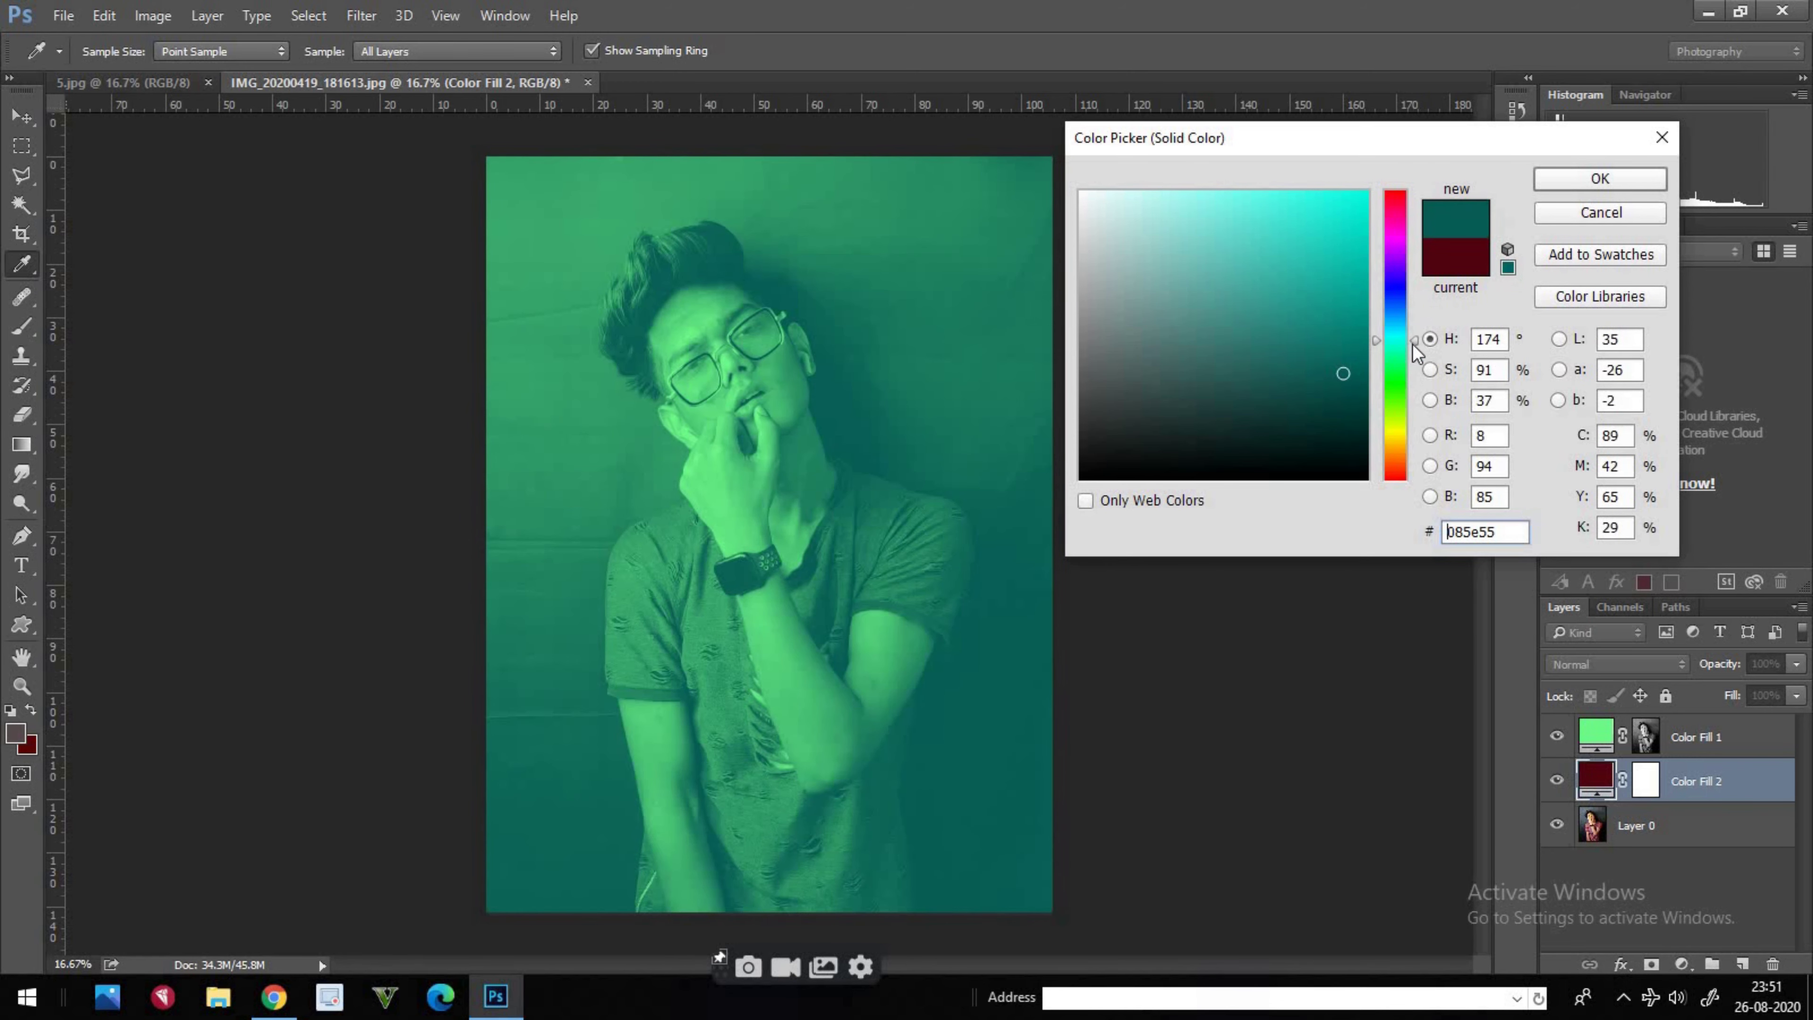
click(1398, 393)
drag(1395, 436, 1421, 461)
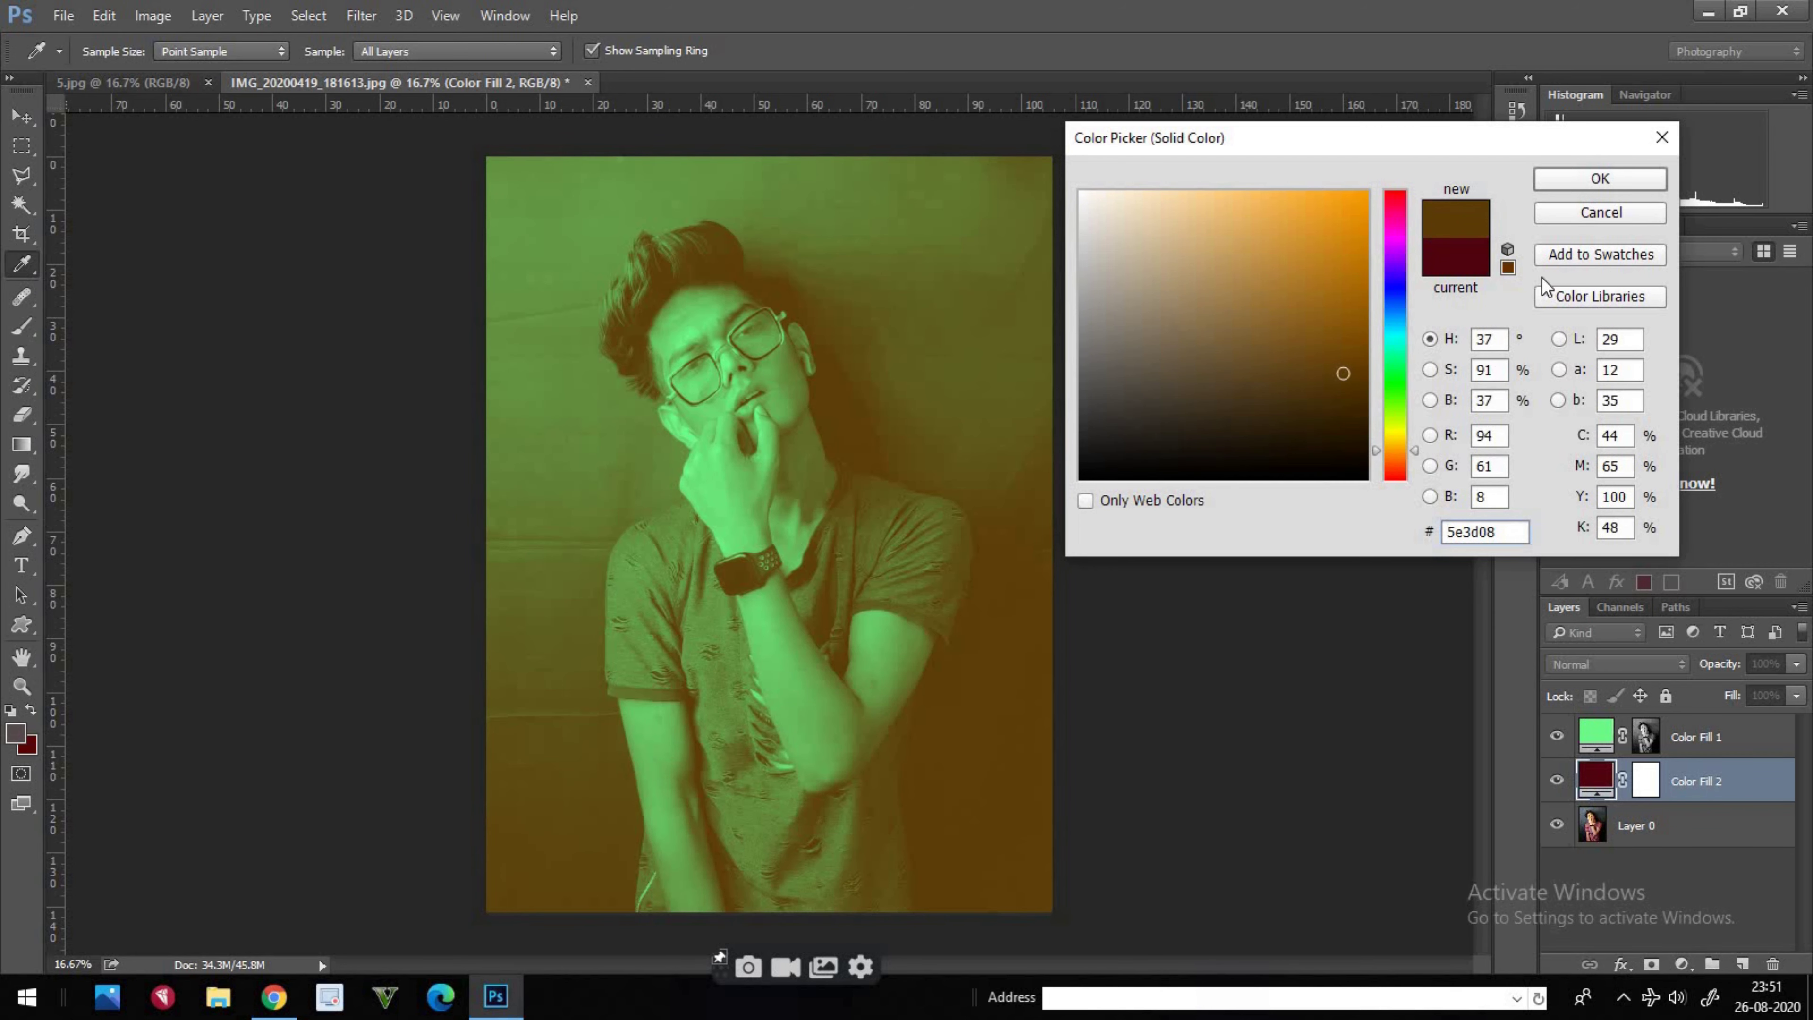
key(Return)
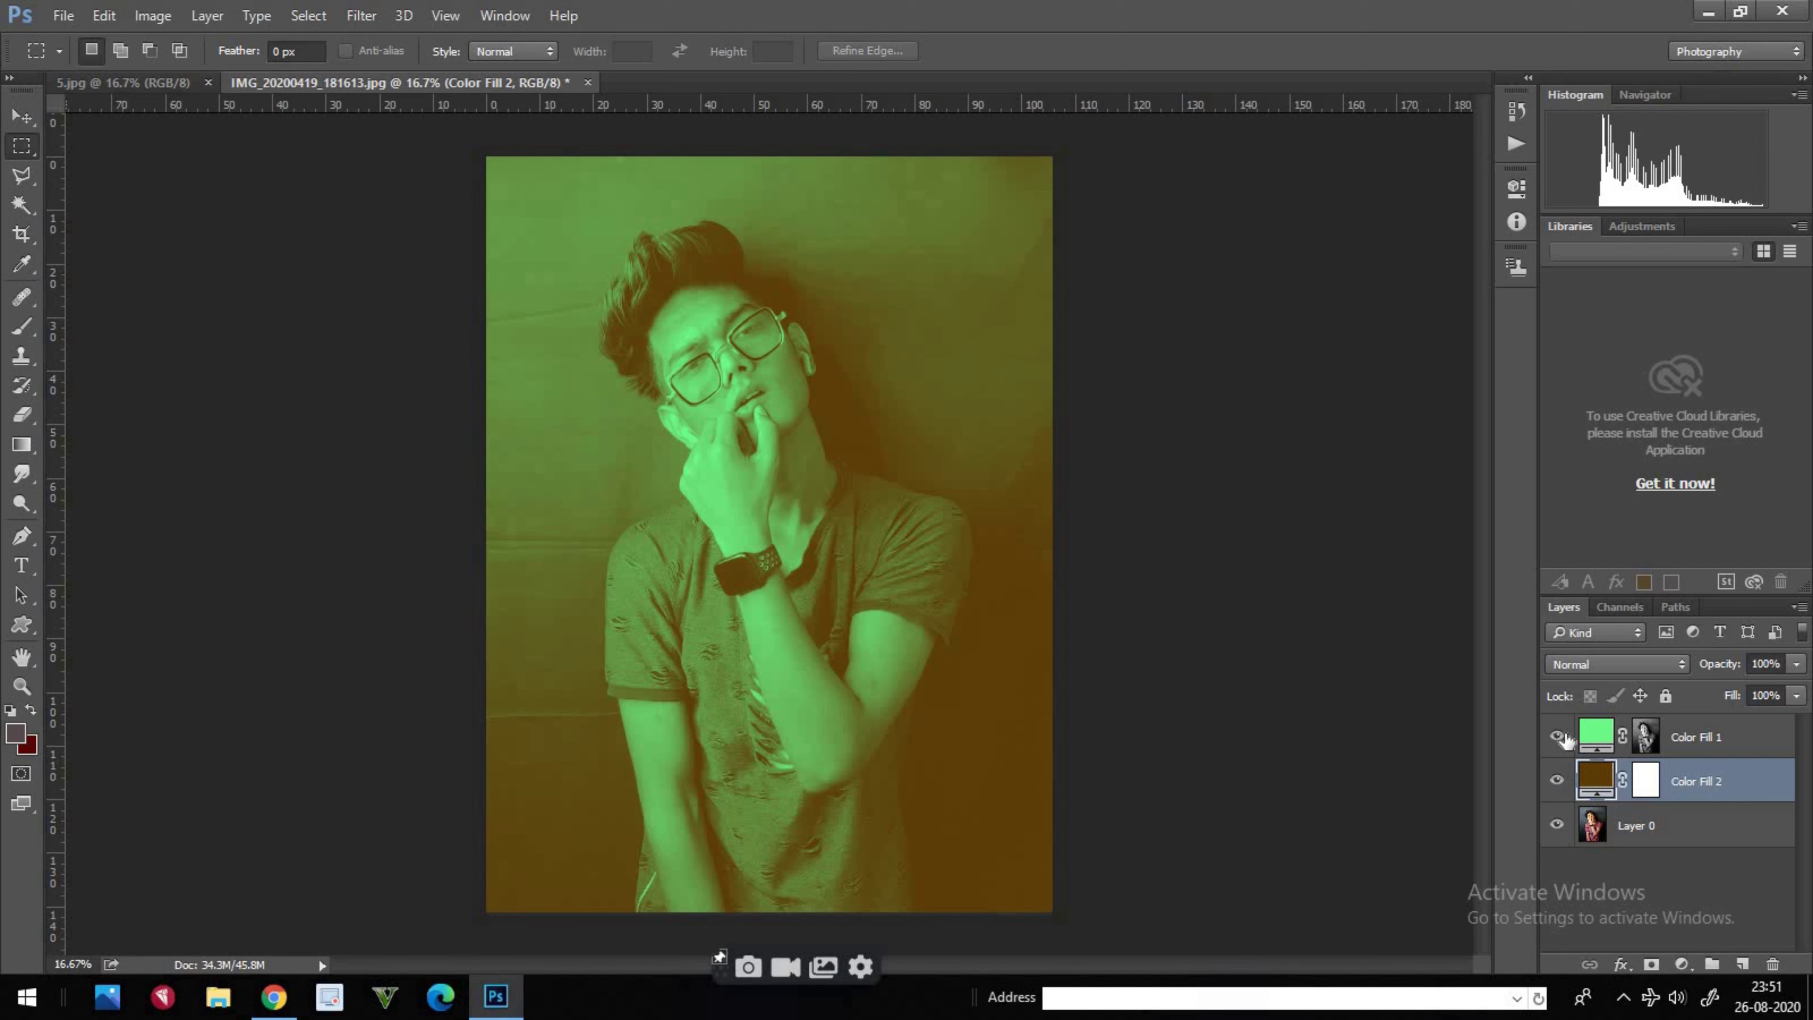
- Try blue 6e82fb, pink fb6e89 and dark magenta 9a2b5d for the Color Fill 1 layer and discard the color change
double_click(1595, 736)
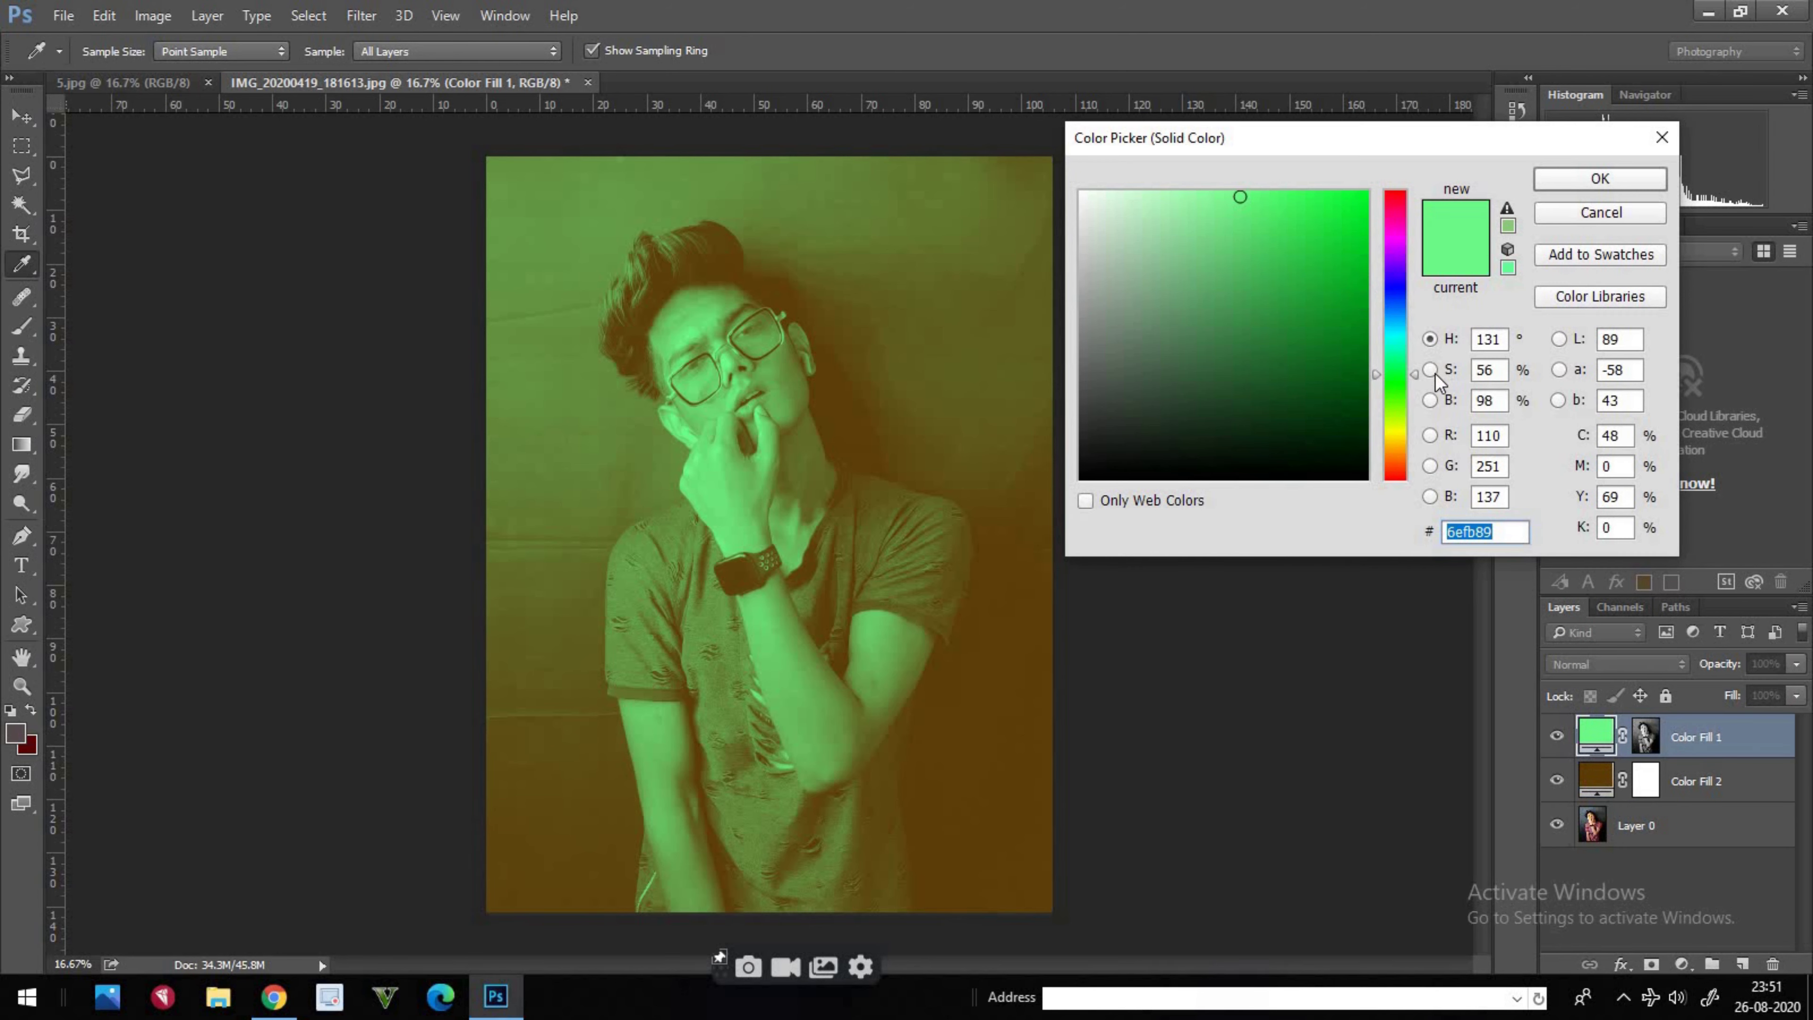
drag(1414, 382, 1413, 294)
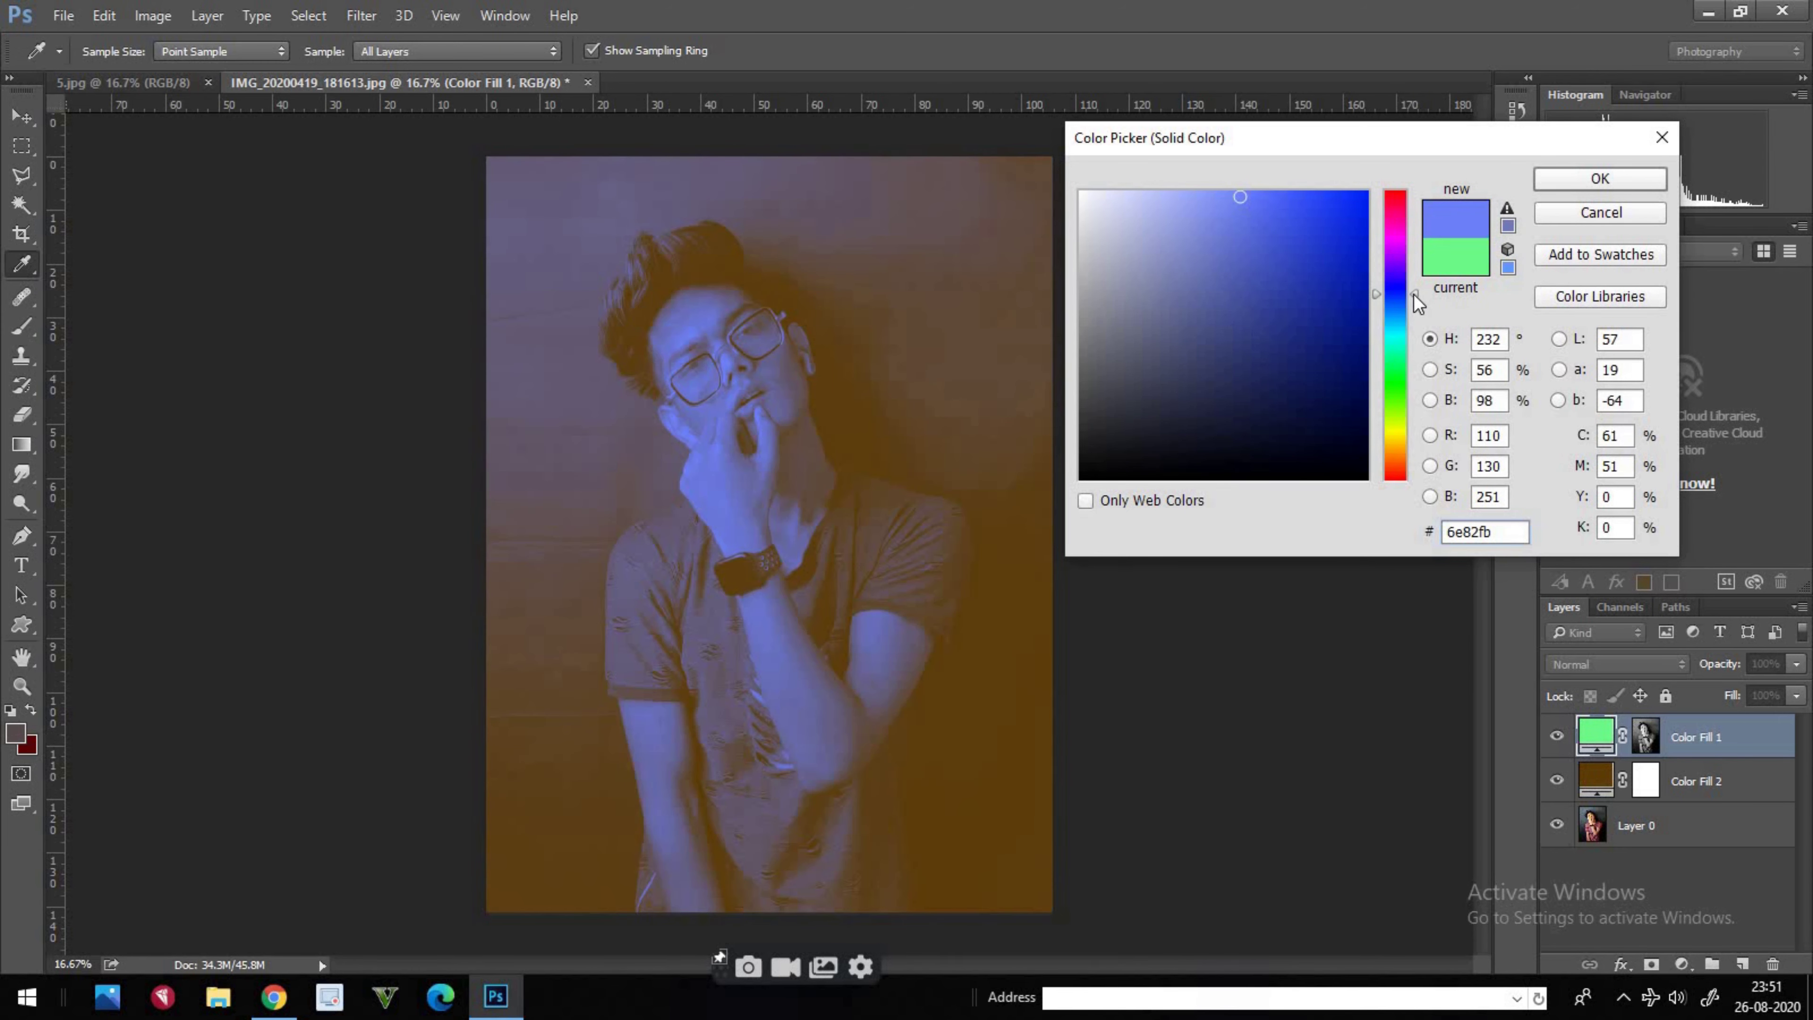
drag(1413, 294, 1415, 200)
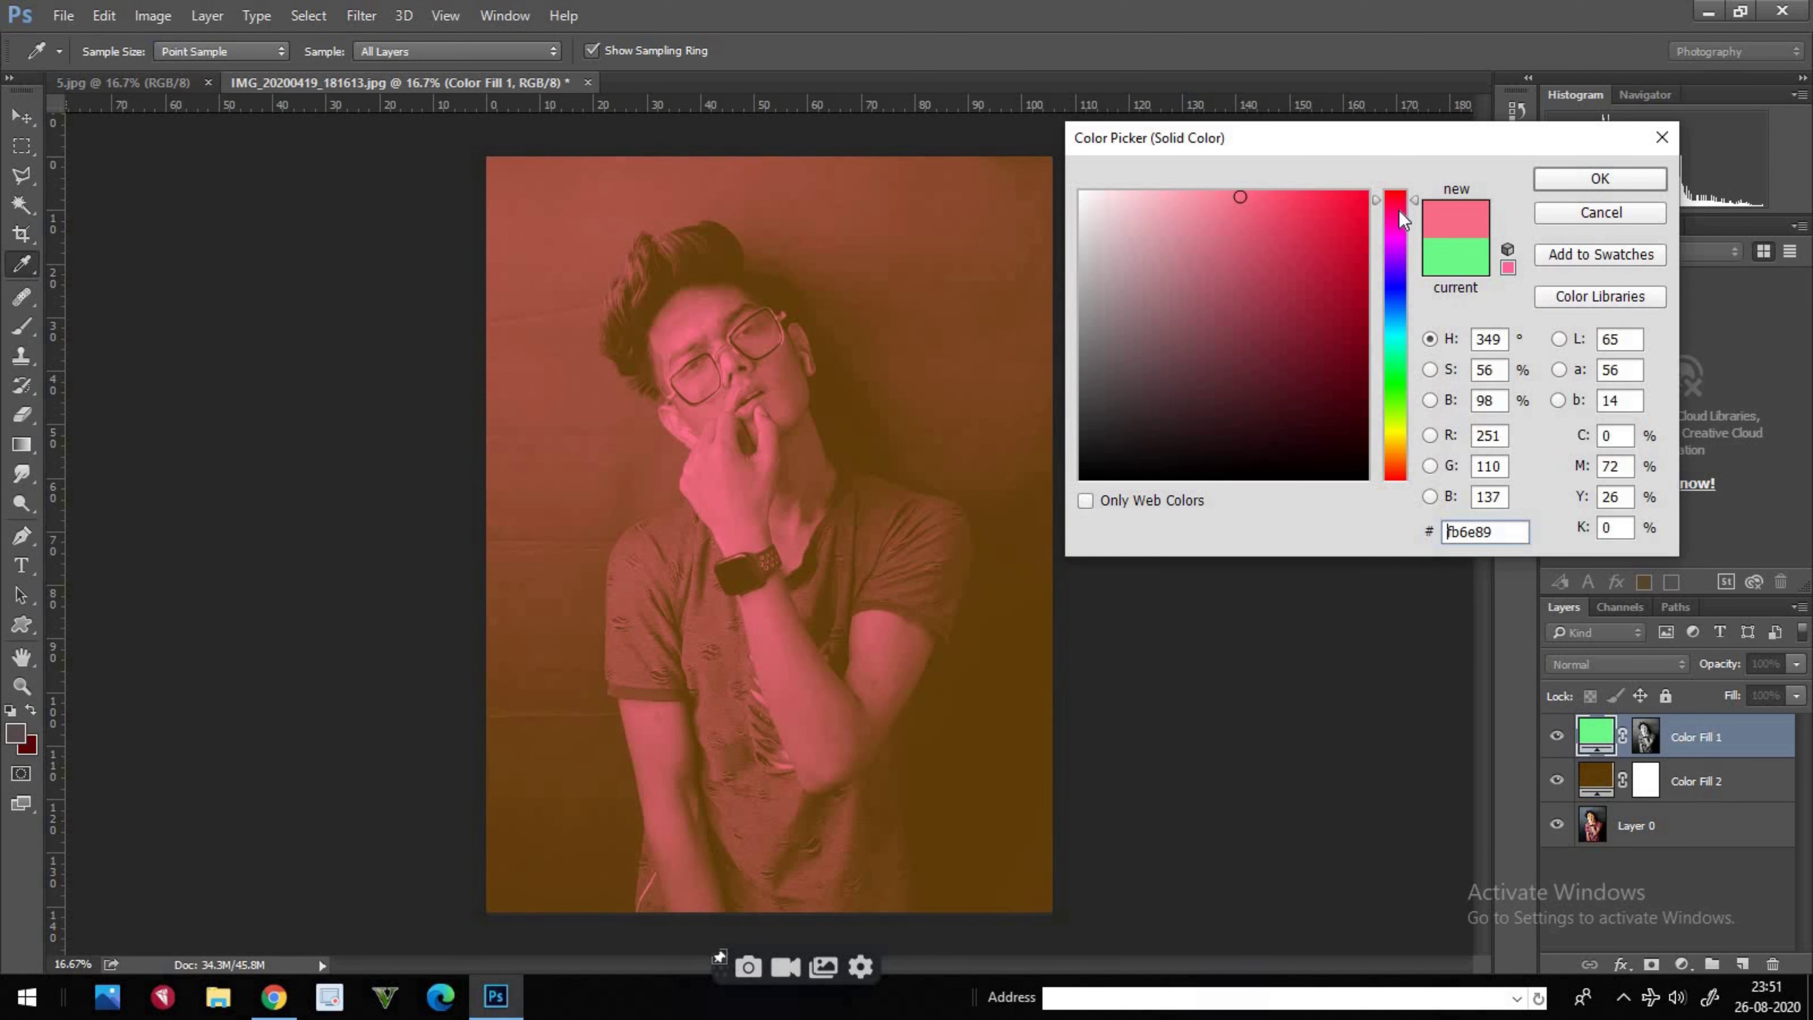
mouse_move(1113, 315)
mouse_down()
mouse_move(1100, 304)
mouse_move(1105, 330)
mouse_up()
mouse_move(1214, 216)
mouse_down()
mouse_move(1275, 195)
mouse_move(1287, 305)
mouse_up()
drag(1415, 200, 1599, 212)
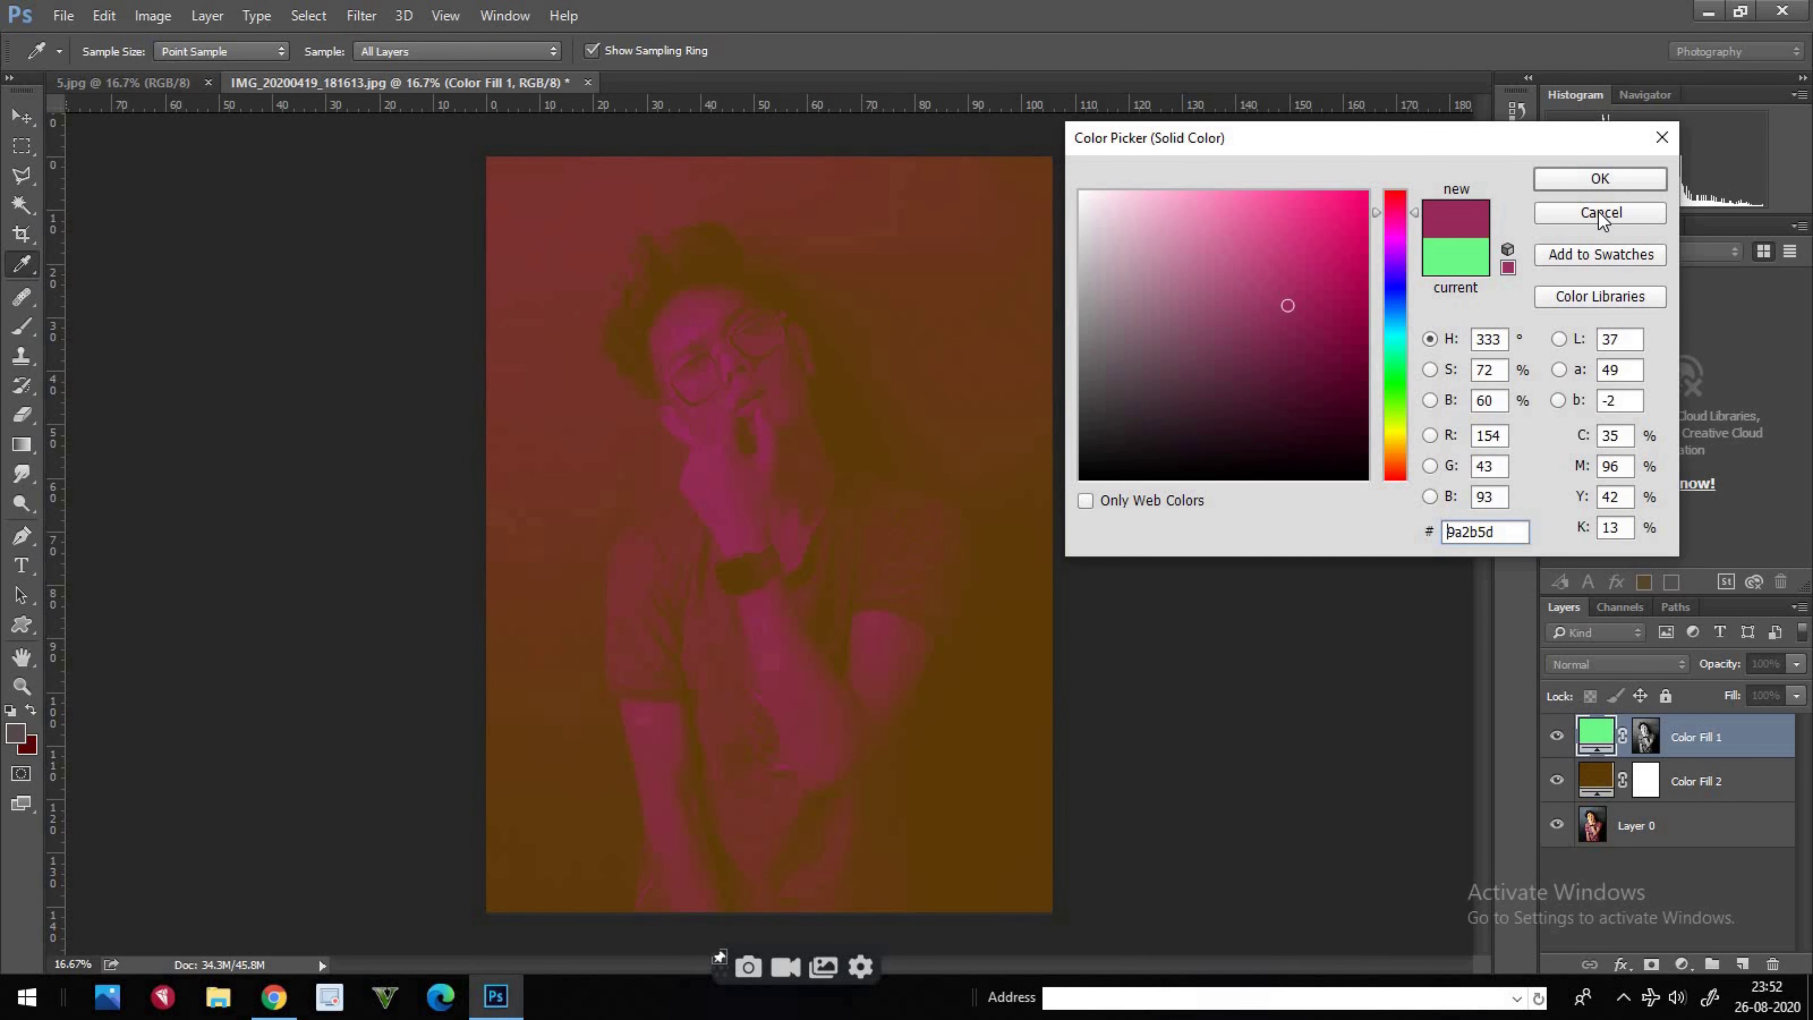
click(1599, 214)
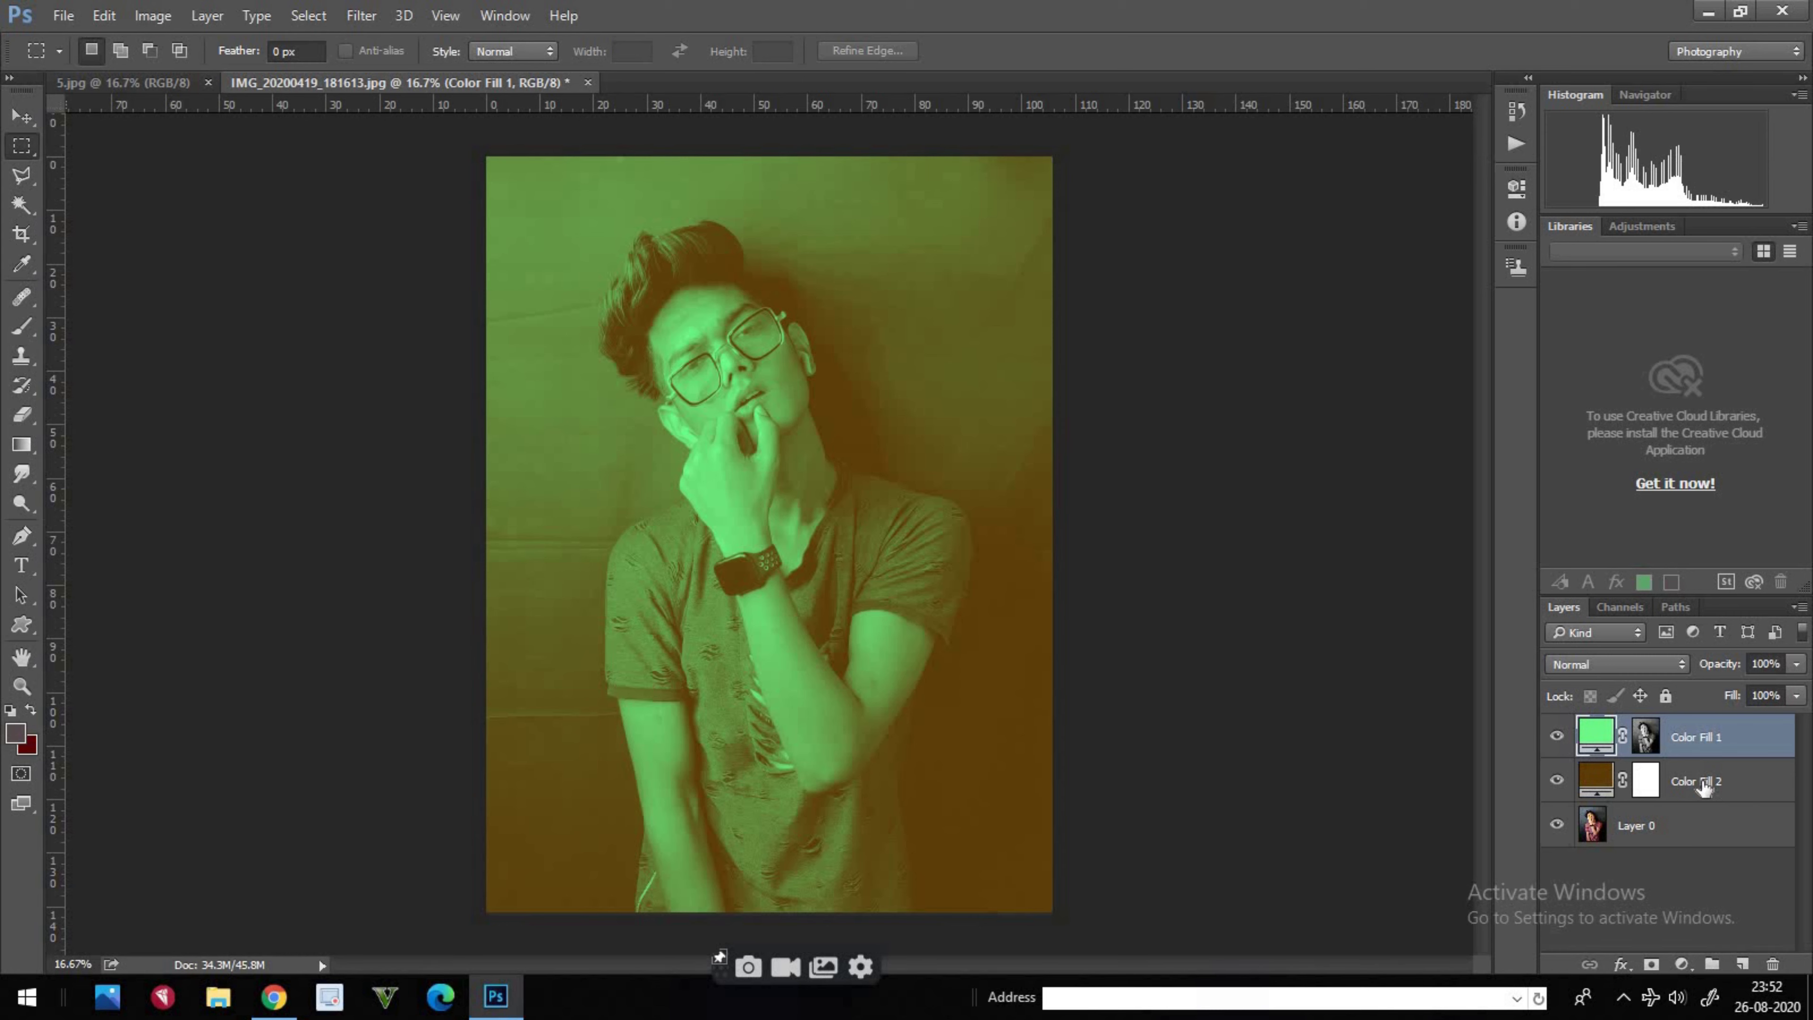
- Undo the last color changes made to the Color Fill 1 and Color Fill 2 layers
key(ctrl+z)
key(ctrl+alt+z)
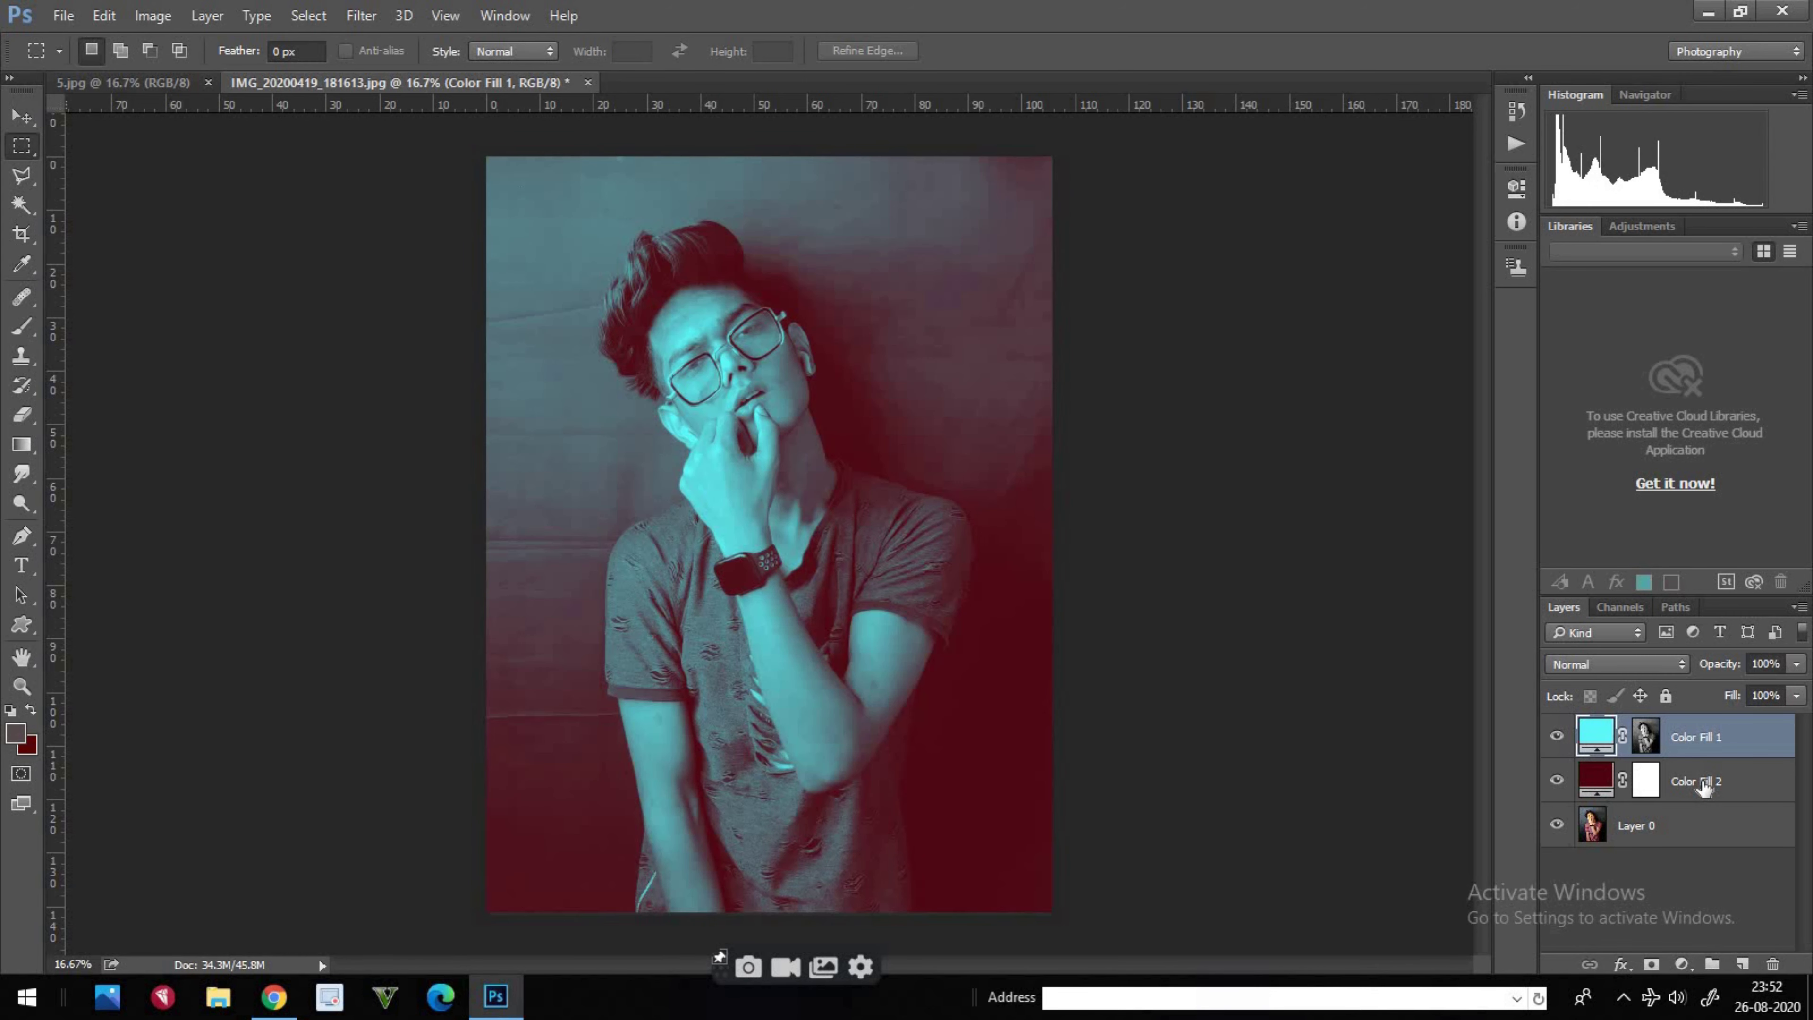